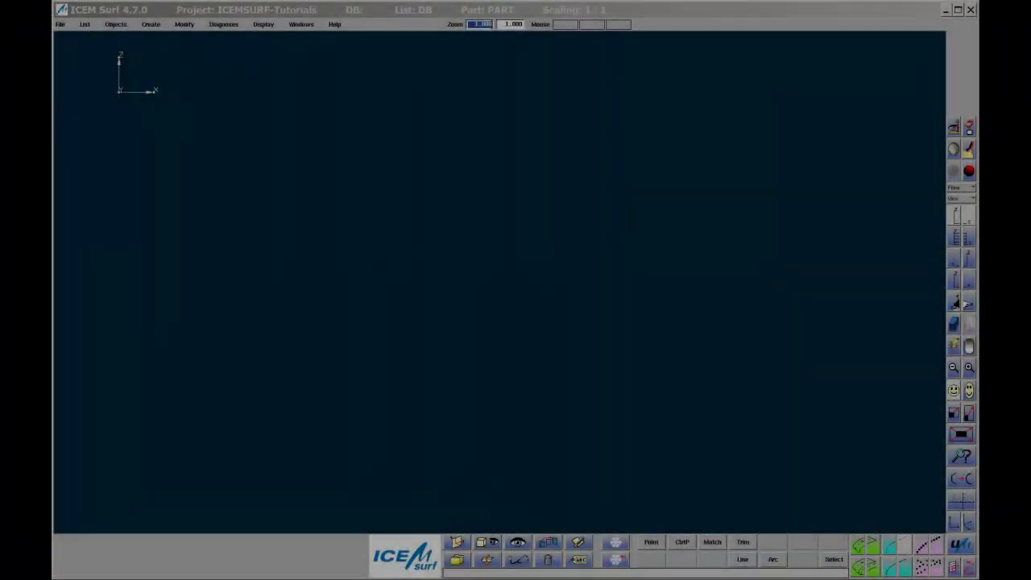
# Step: Start a new empty database, discarding the old one without saving
pyautogui.click(60, 23)
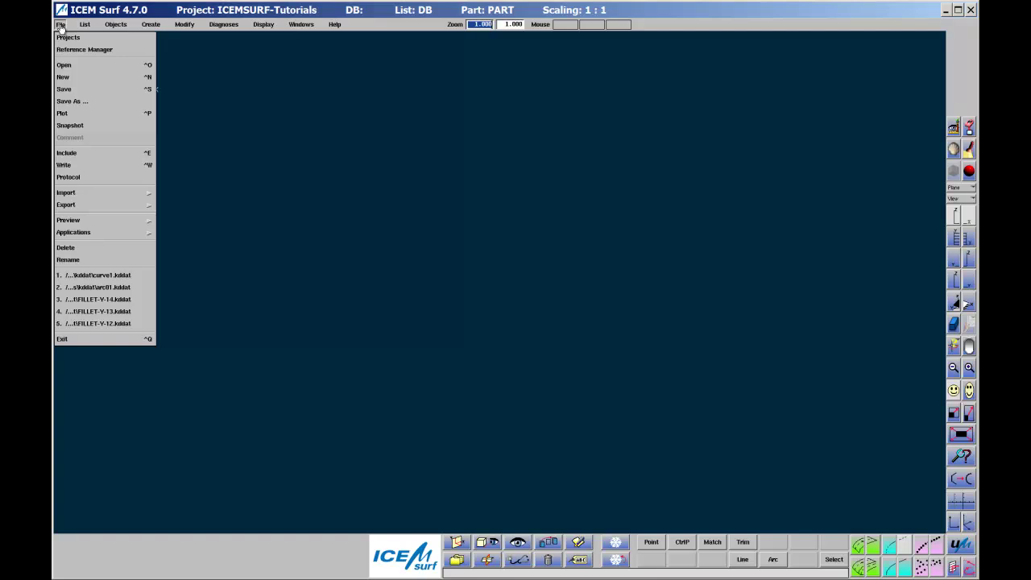
pyautogui.click(63, 76)
pyautogui.click(153, 78)
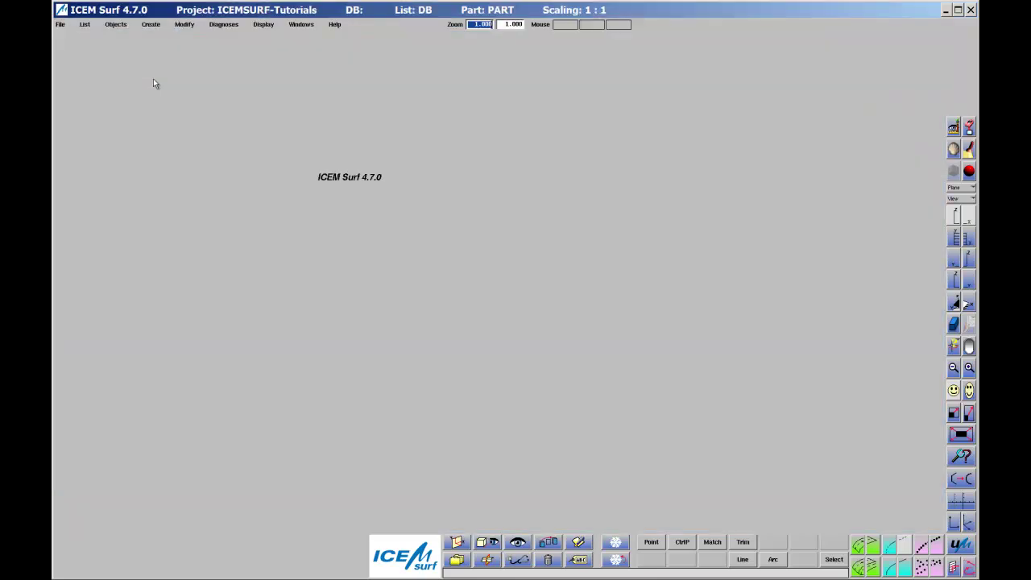
# Step: Save the empty database as curve1.kddat
pyautogui.click(66, 25)
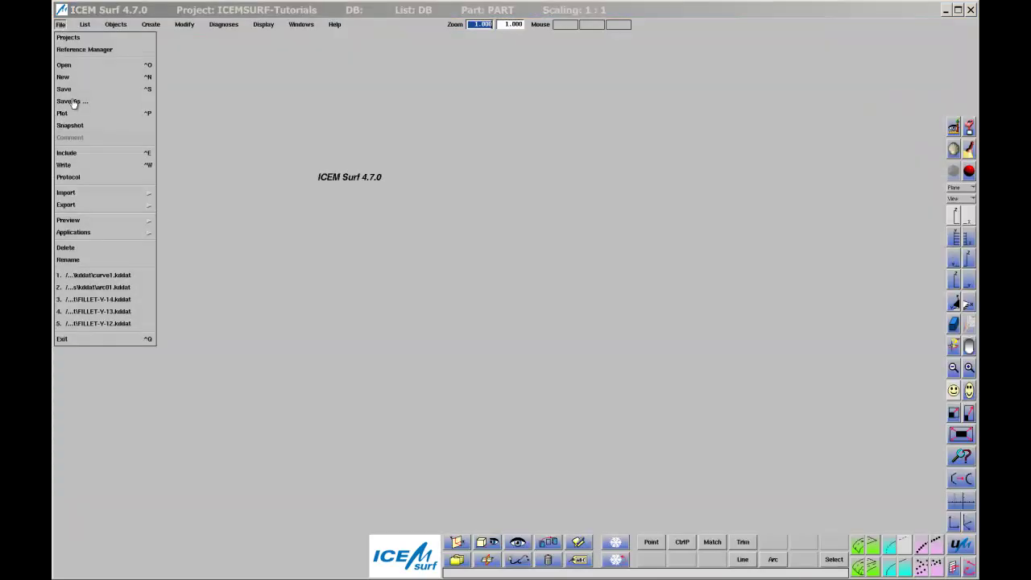
pyautogui.click(71, 100)
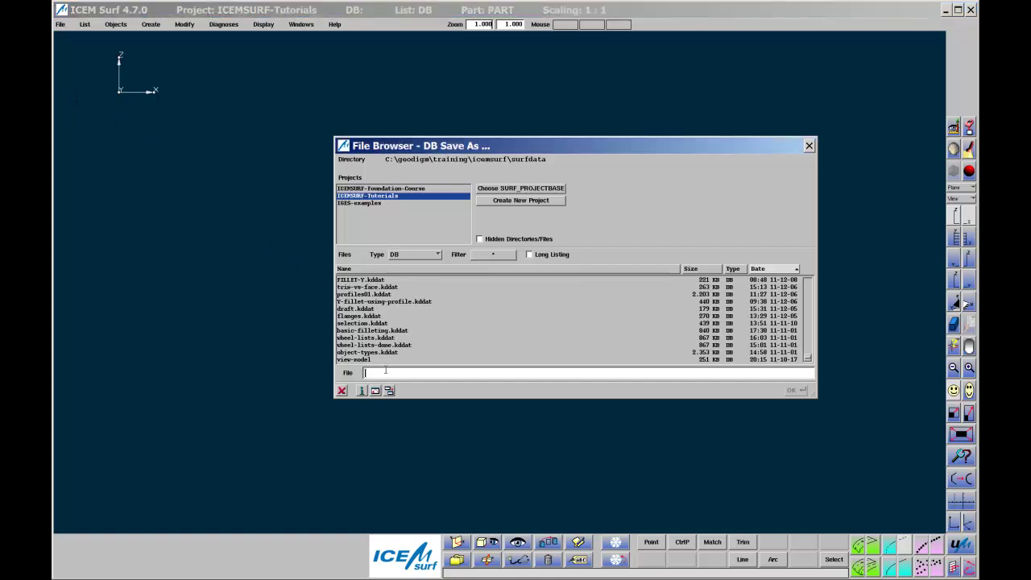
pyautogui.write('curve1')
pyautogui.press('Return')
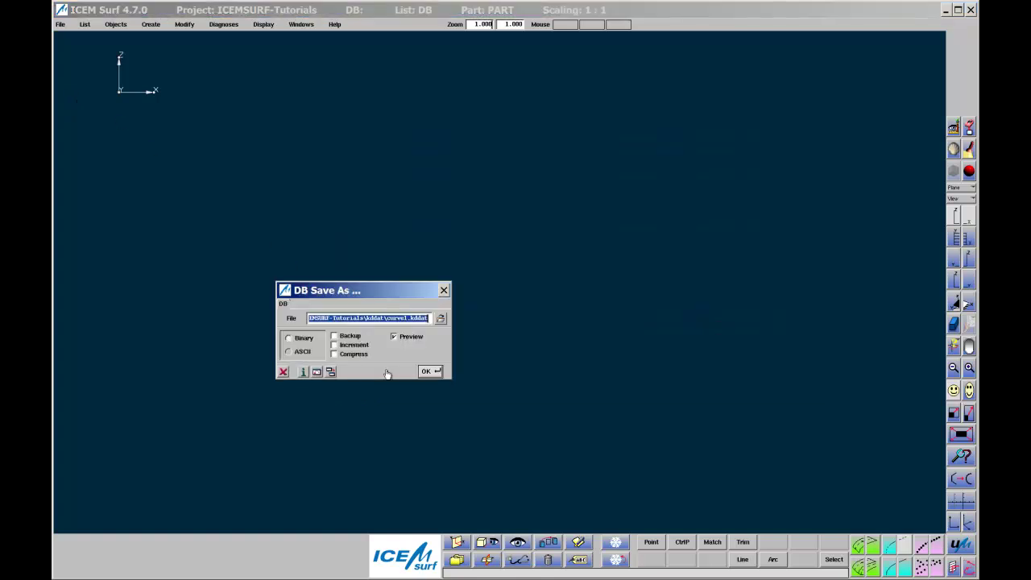
pyautogui.press('Return')
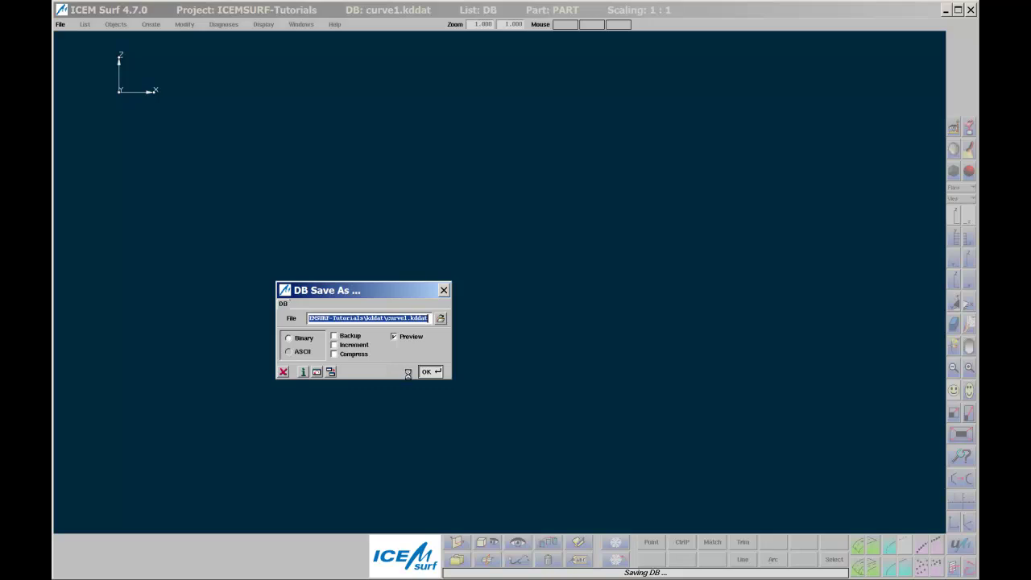
# Step: For all objects, draw curve segments solid and show control points with 'o' markers
pyautogui.click(517, 541)
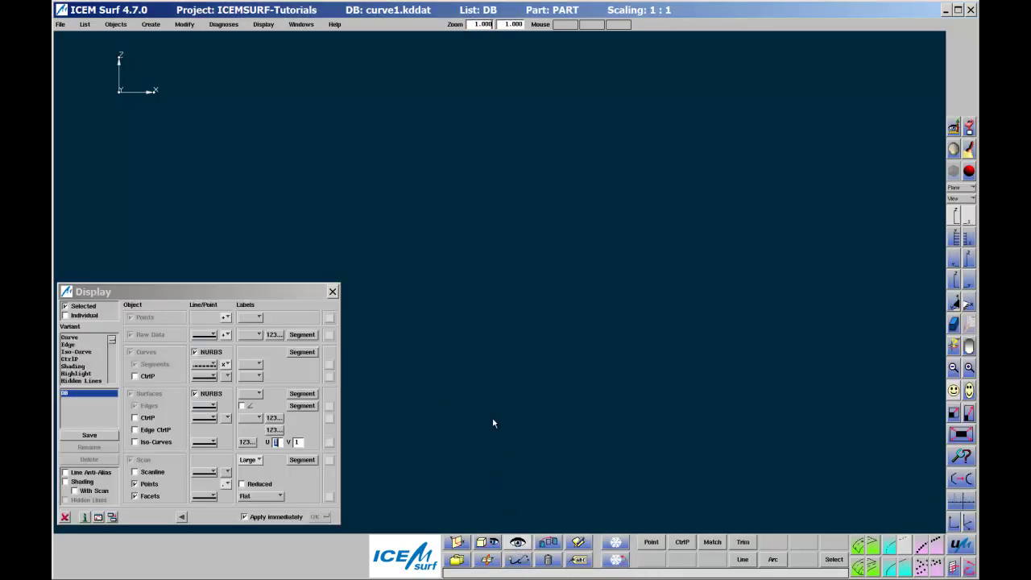
pyautogui.click(81, 307)
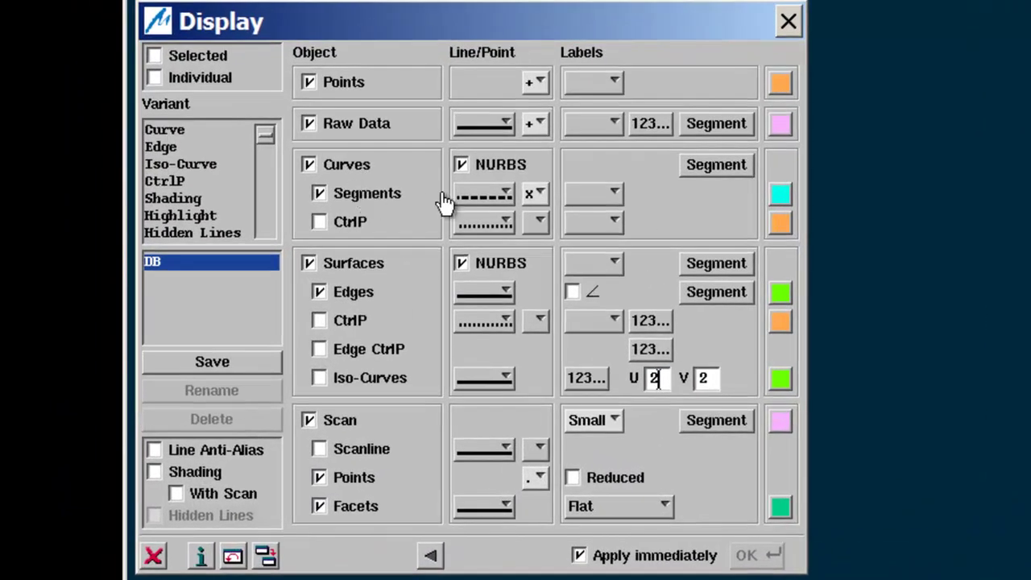
pyautogui.click(479, 196)
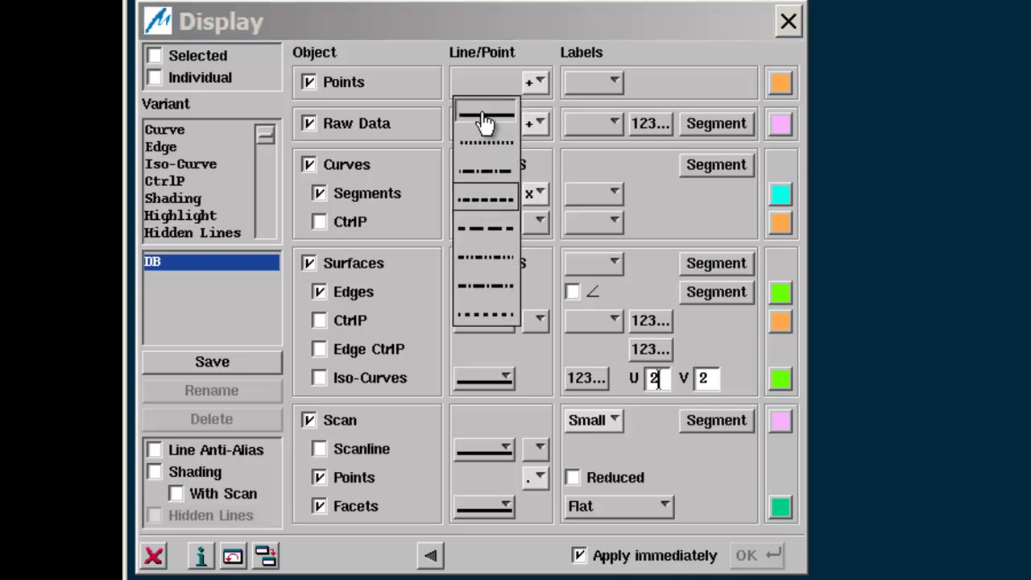
pyautogui.click(483, 117)
pyautogui.click(320, 222)
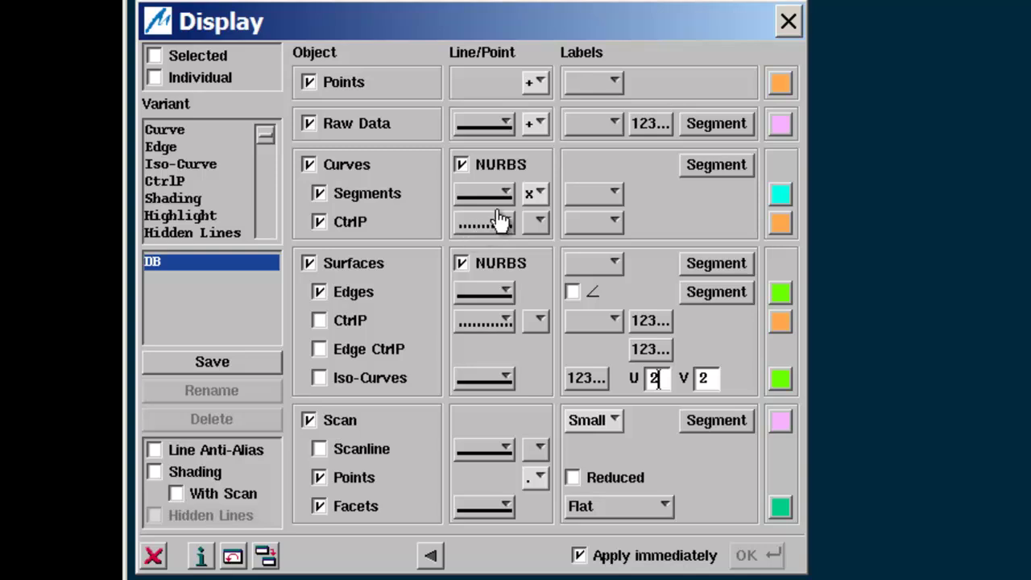
pyautogui.click(538, 231)
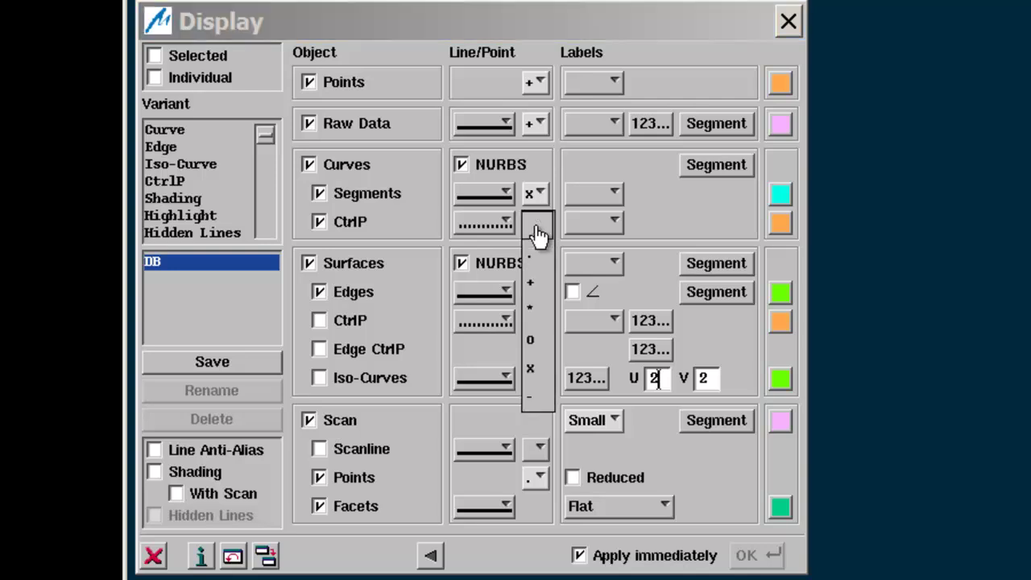
pyautogui.click(538, 339)
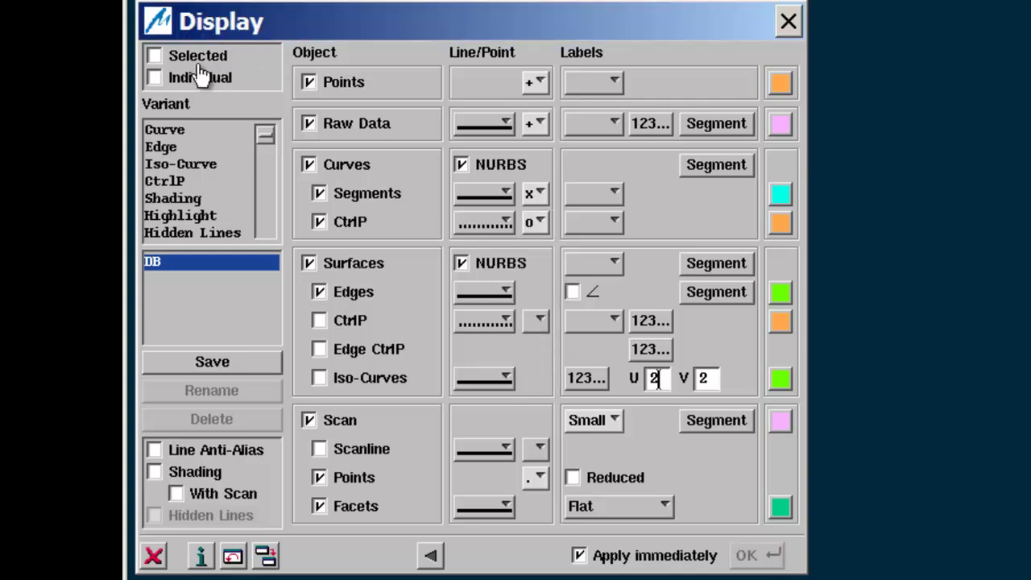
# Step: For selected objects, use solid segments and dotted control polygons with 'o' control point markers
pyautogui.click(169, 59)
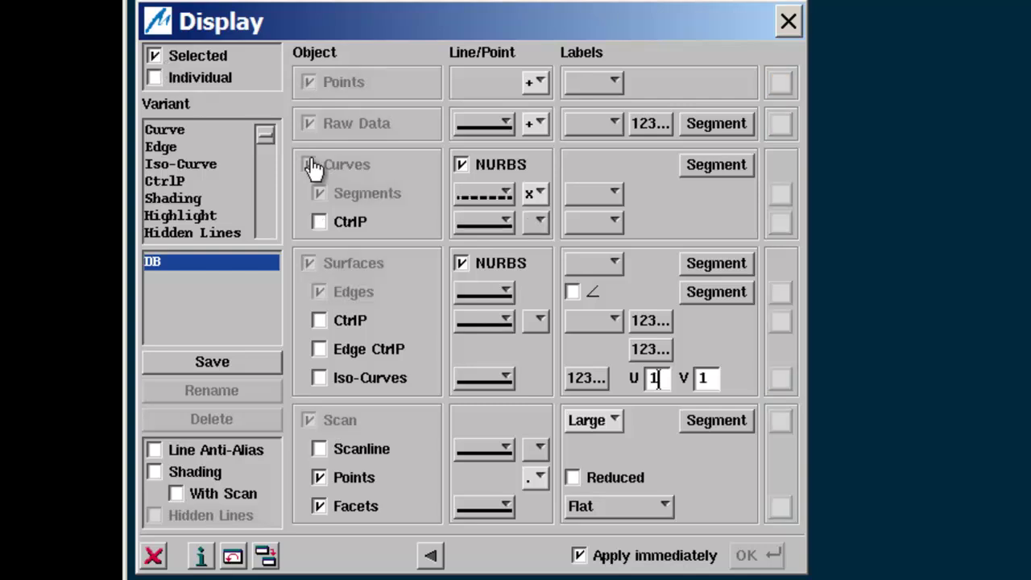
pyautogui.click(482, 196)
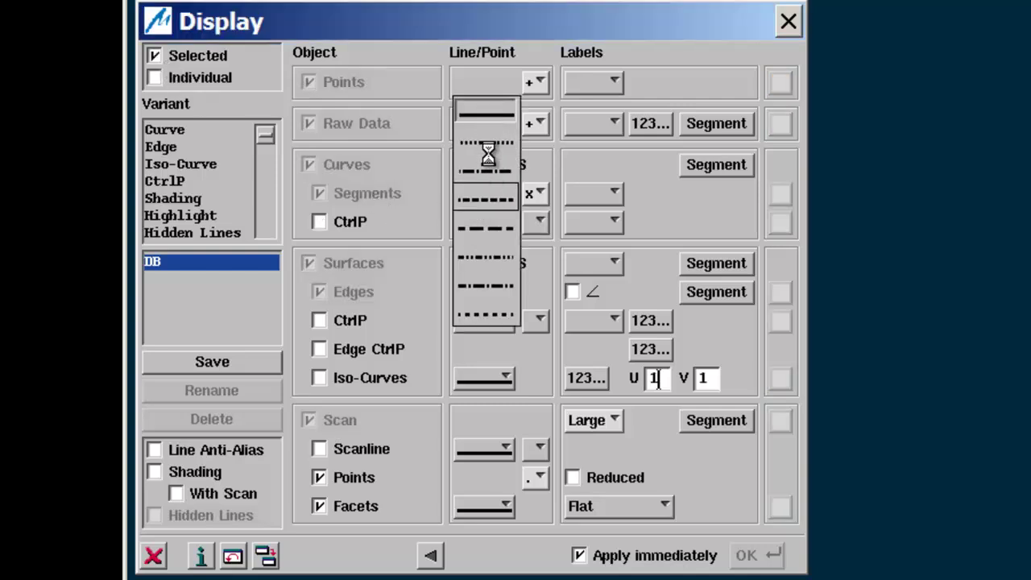
pyautogui.click(486, 115)
pyautogui.click(483, 222)
pyautogui.click(489, 269)
pyautogui.click(358, 226)
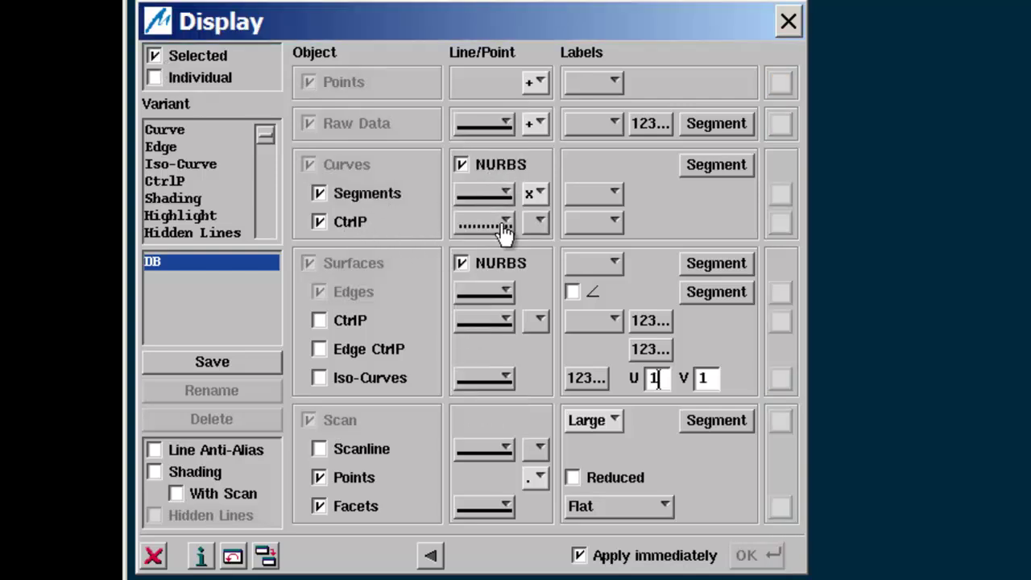
pyautogui.click(536, 226)
pyautogui.click(536, 340)
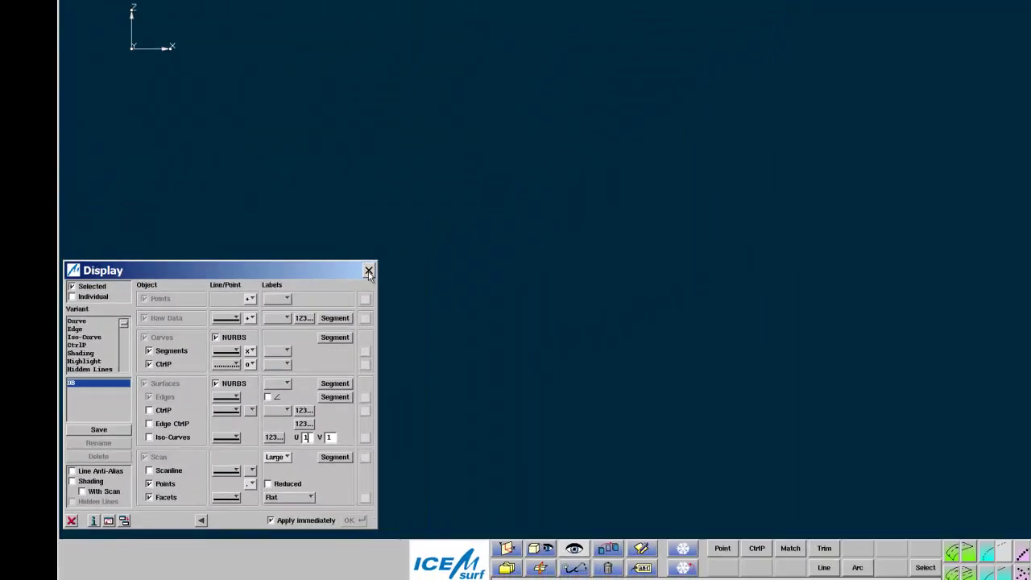
# Step: Close the Display dialog and confirm Preferences with Object and Position selection windows on
pyautogui.click(788, 32)
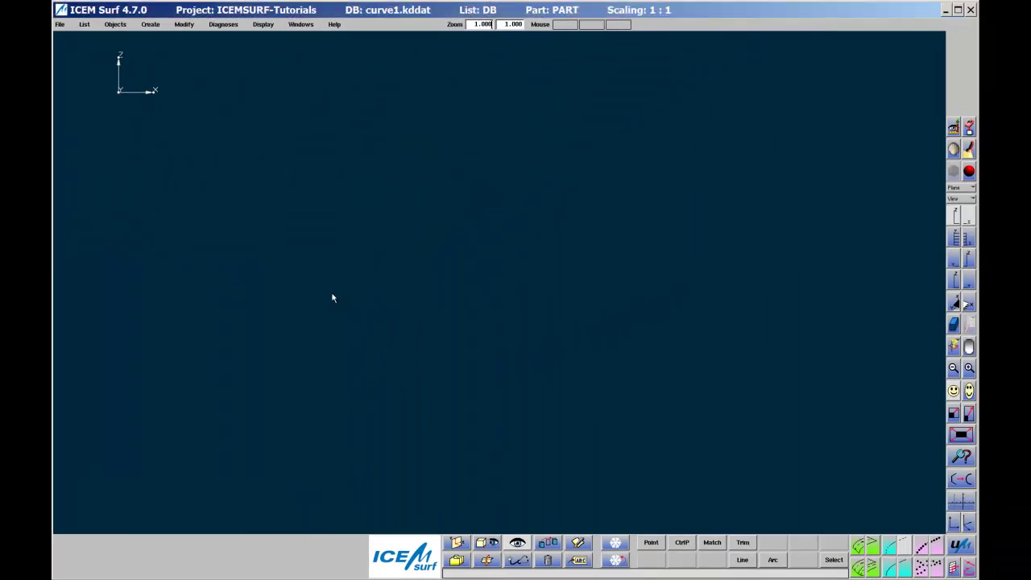
pyautogui.click(296, 25)
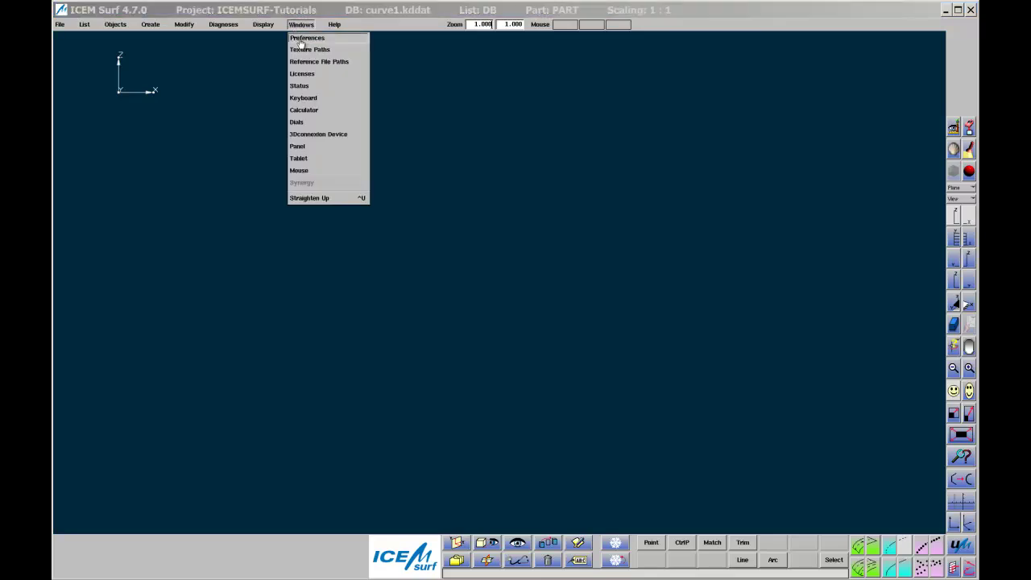
pyautogui.click(306, 37)
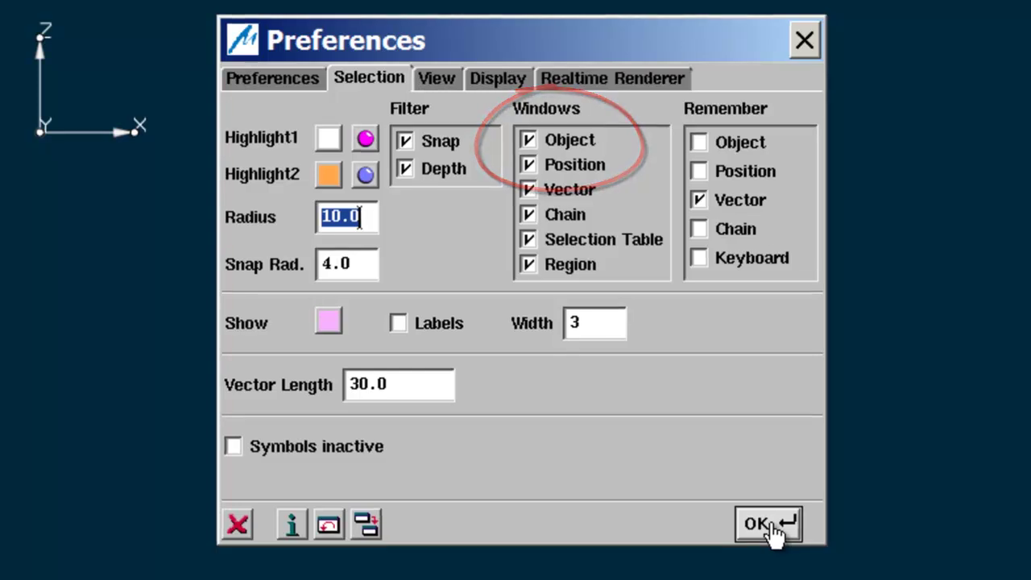
pyautogui.click(769, 525)
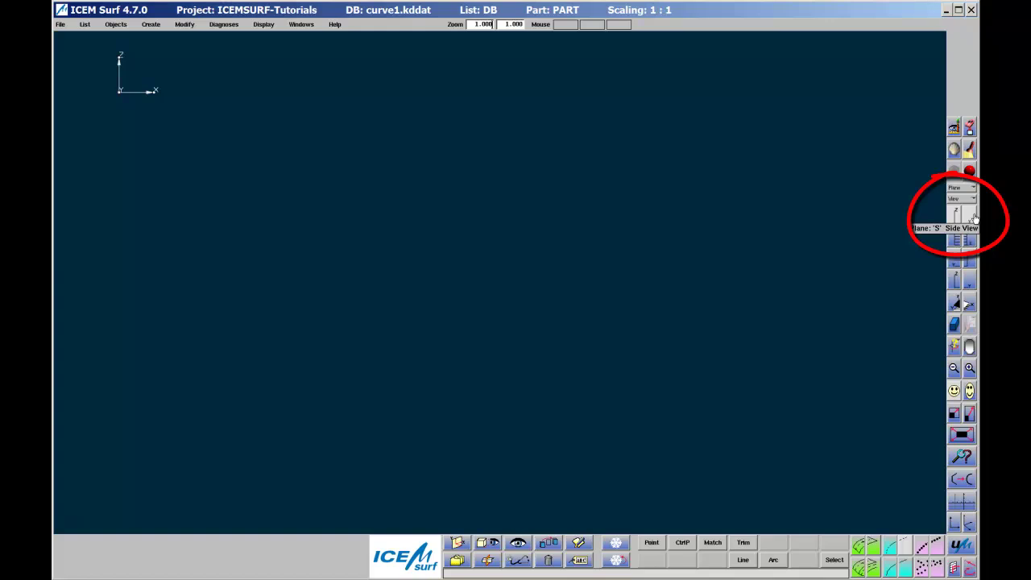
# Step: Start a 2 Points curve limited to plane points, first point near X -68.474, Z -9.431
pyautogui.click(894, 542)
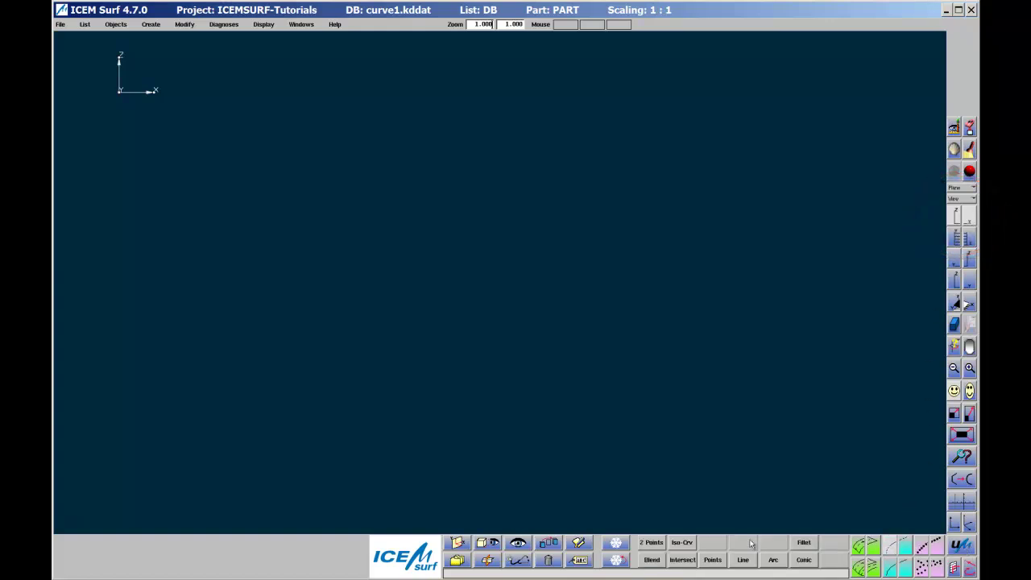
pyautogui.click(659, 544)
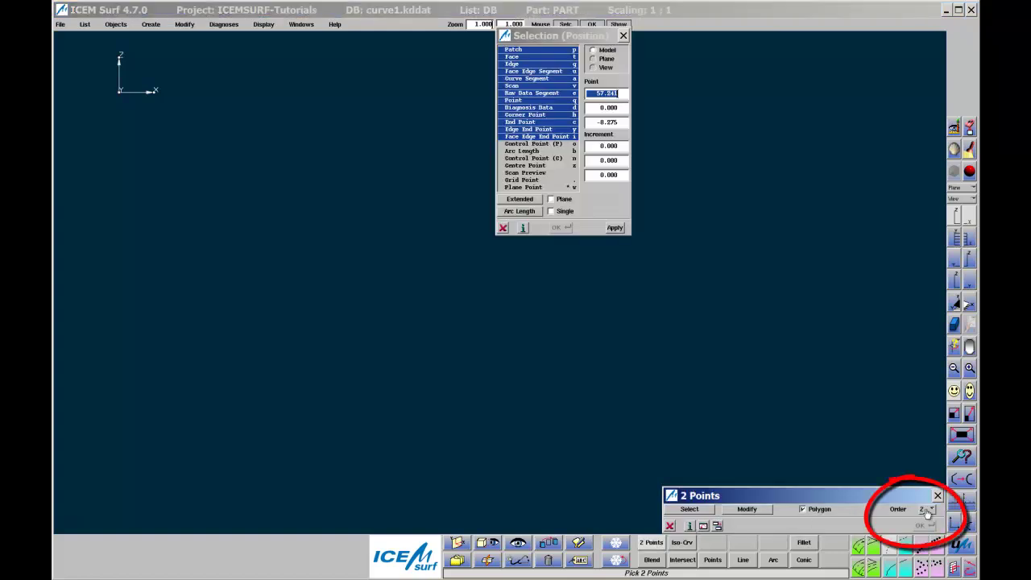
pyautogui.click(523, 187)
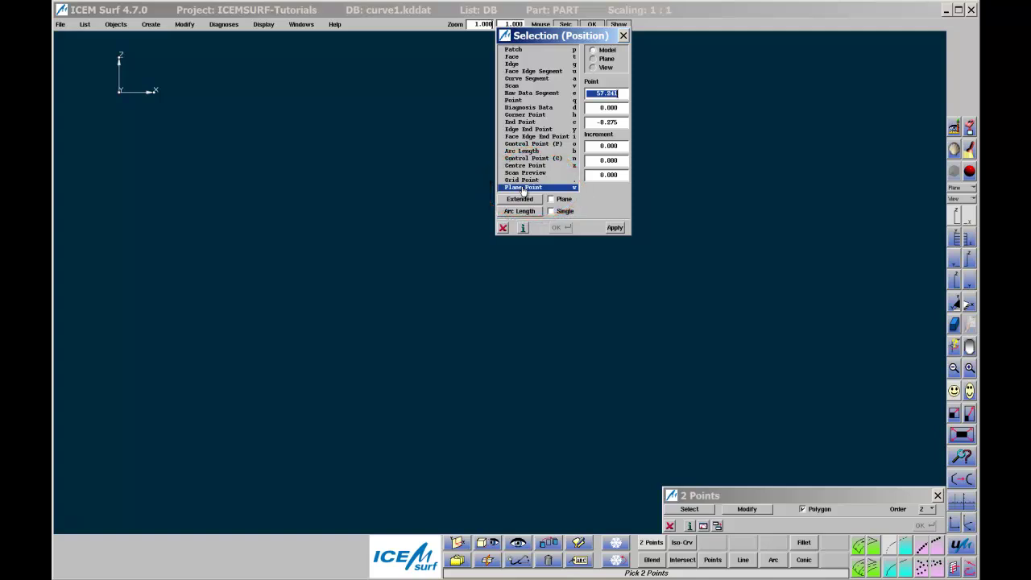
pyautogui.click(328, 305)
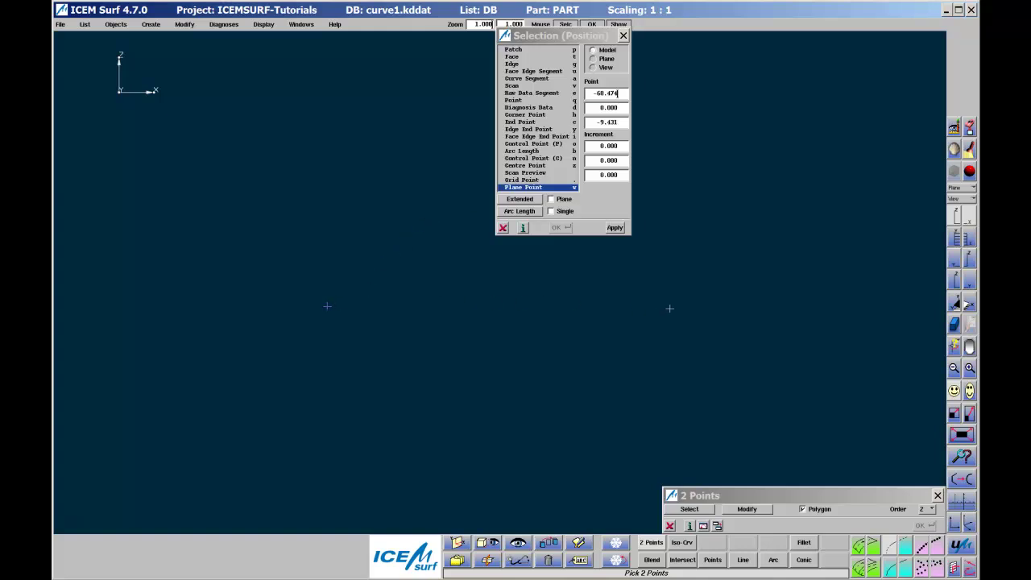
# Step: Place the line's second endpoint on the right, near X 67.085, Z -10.405
pyautogui.click(669, 307)
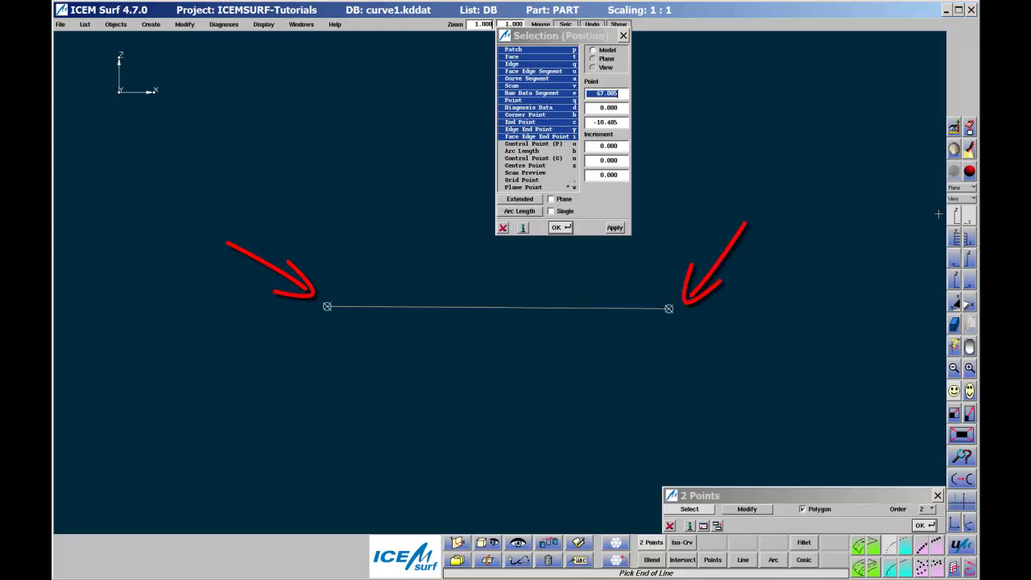
# Step: Begin Control Point modification on the line with the Y coordinate fixed
pyautogui.click(763, 510)
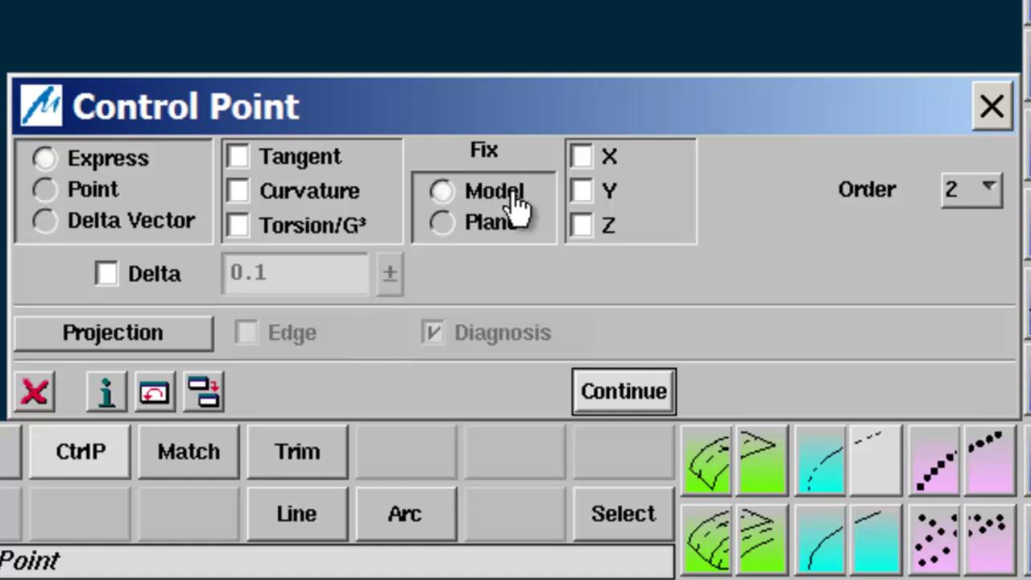
pyautogui.click(582, 192)
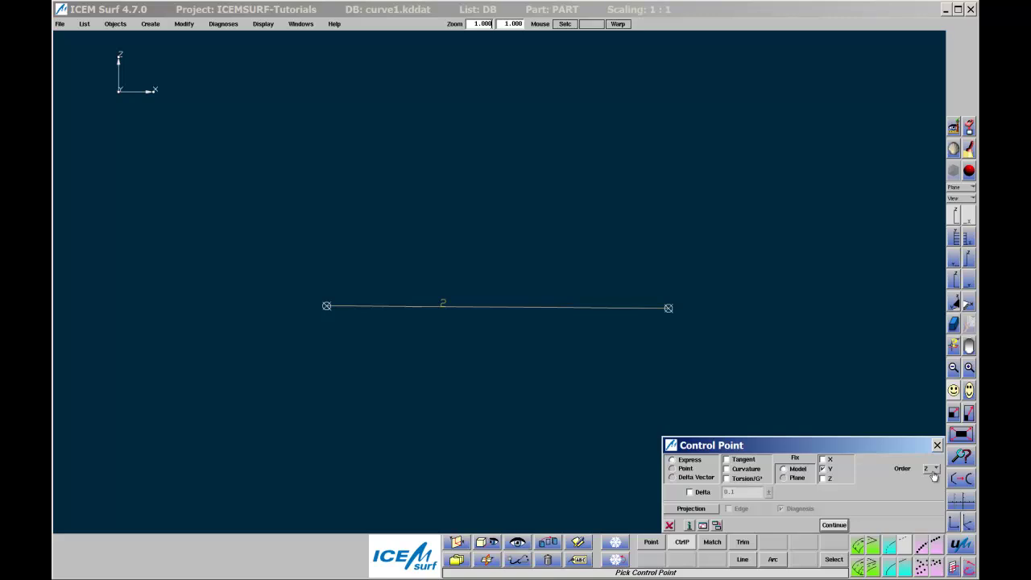
# Step: Move the line's right and left end control points to new positions
pyautogui.click(666, 307)
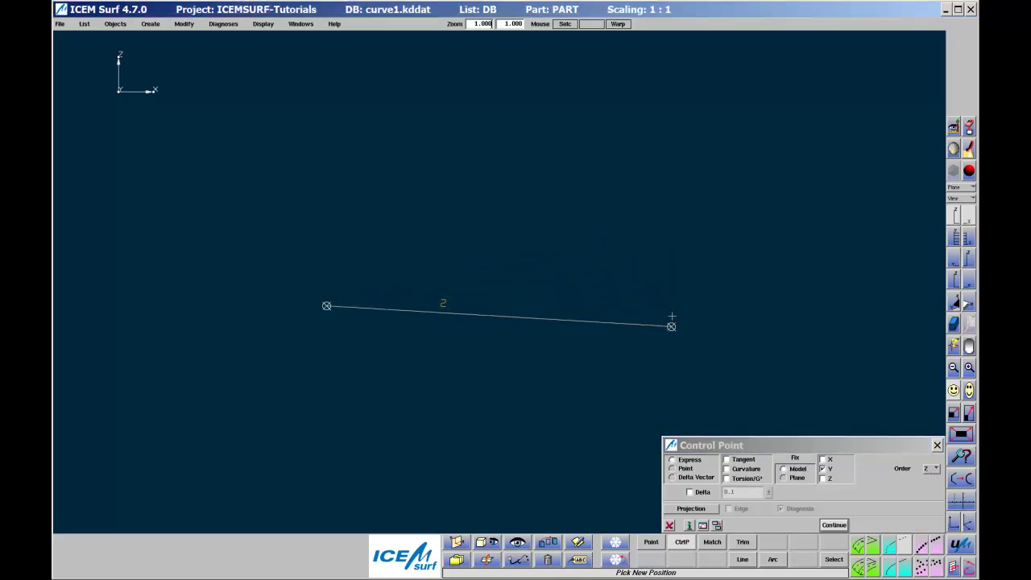
pyautogui.click(675, 332)
pyautogui.click(329, 301)
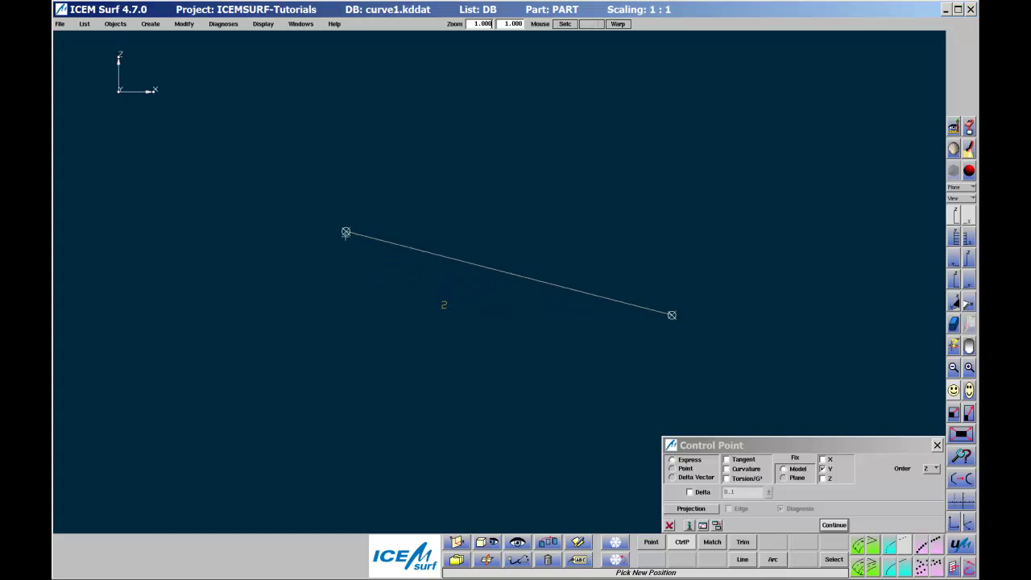
pyautogui.click(338, 313)
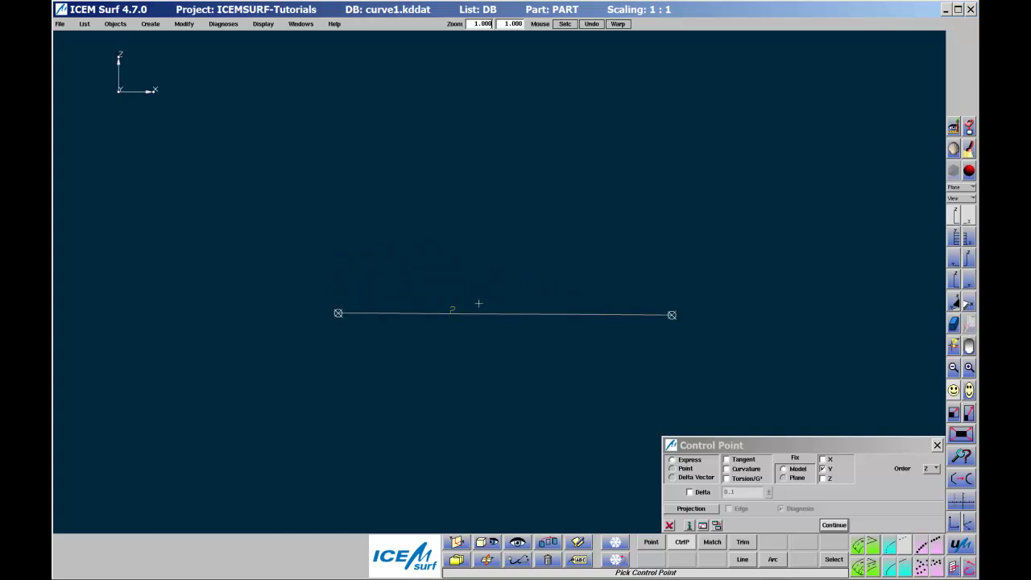
# Step: Raise the curve to order 3 and drag its middle control point down so it sags
pyautogui.press('+')
pyautogui.click(934, 469)
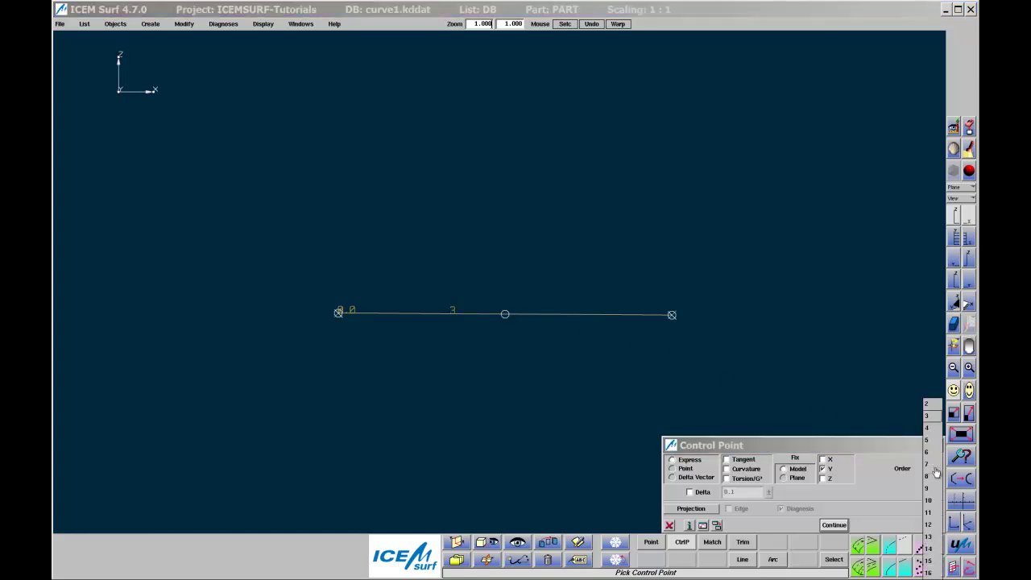
pyautogui.click(927, 417)
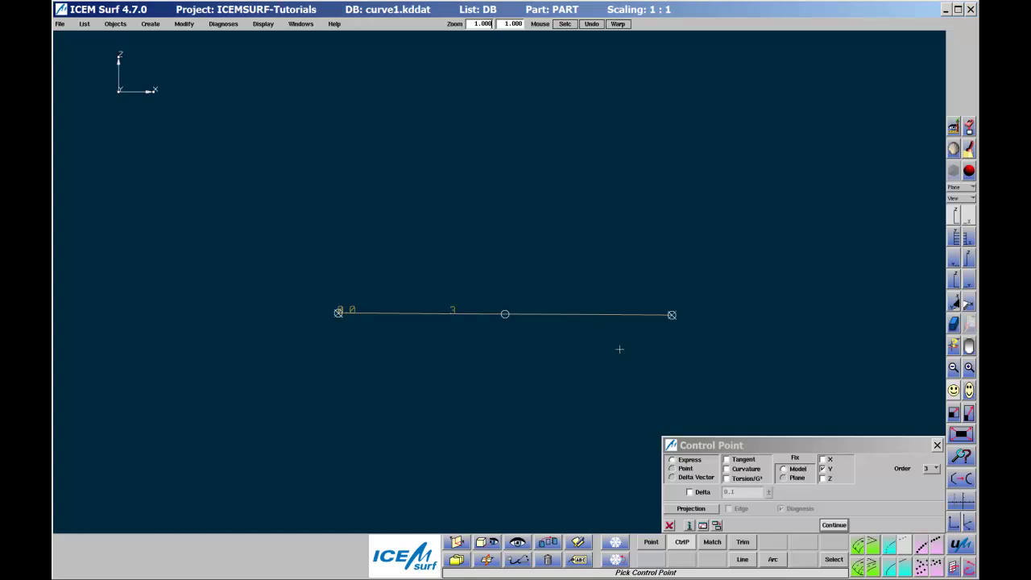
pyautogui.click(507, 313)
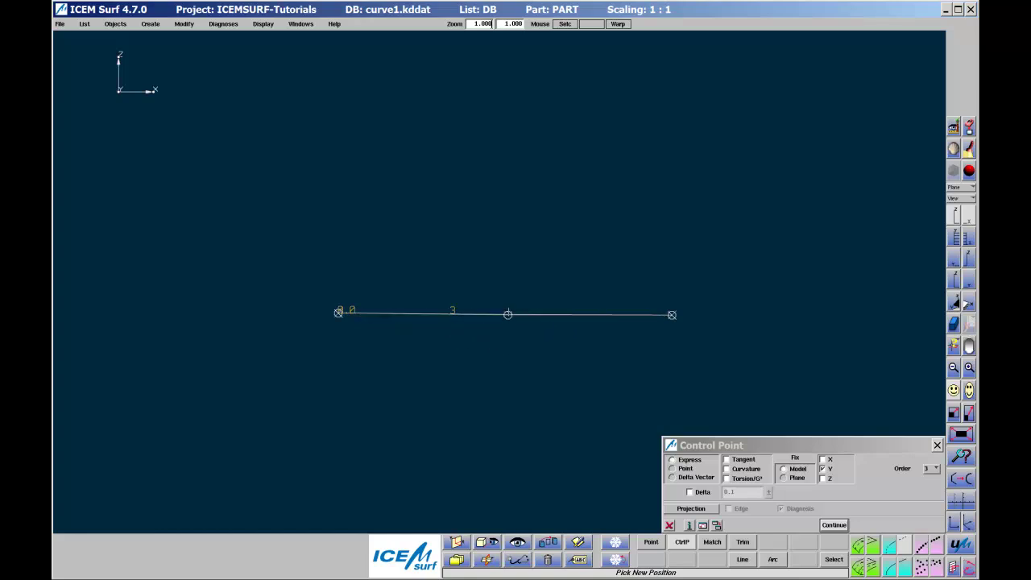
pyautogui.moveTo(507, 314); pyautogui.dragTo(502, 342)
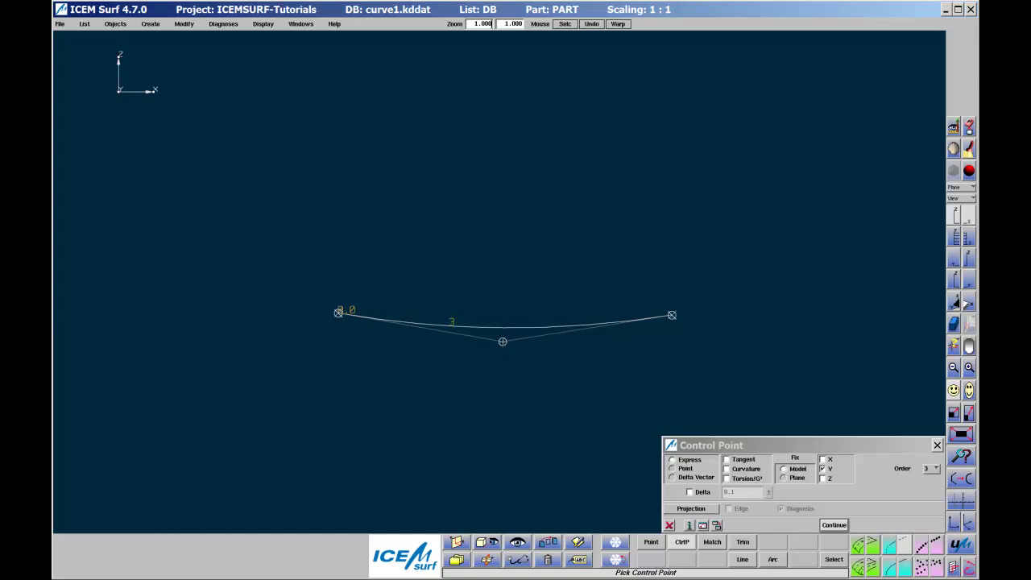
# Step: Display a Curvature diagnosis comb on the selected sagging curve
pyautogui.click(520, 559)
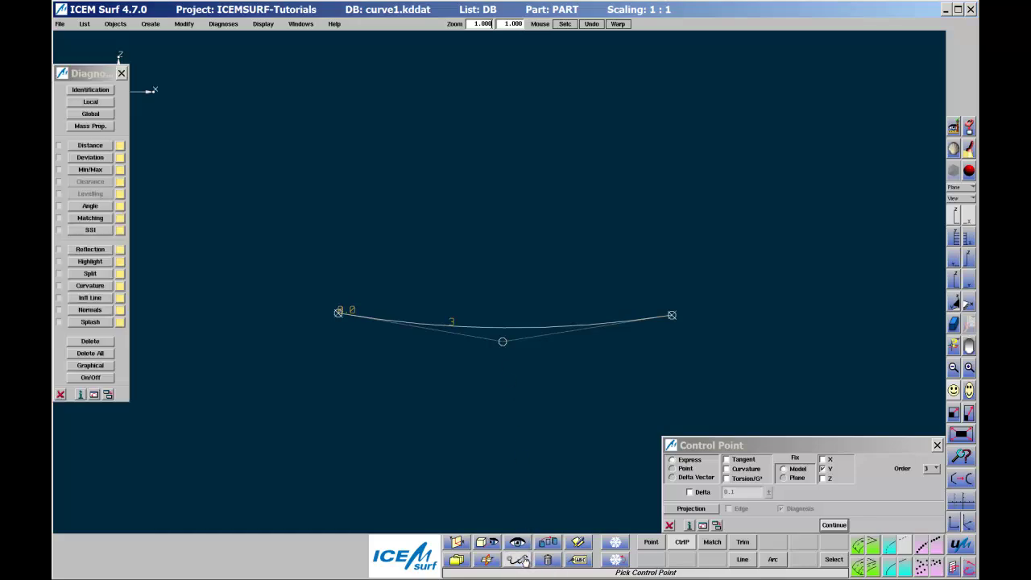
pyautogui.click(106, 287)
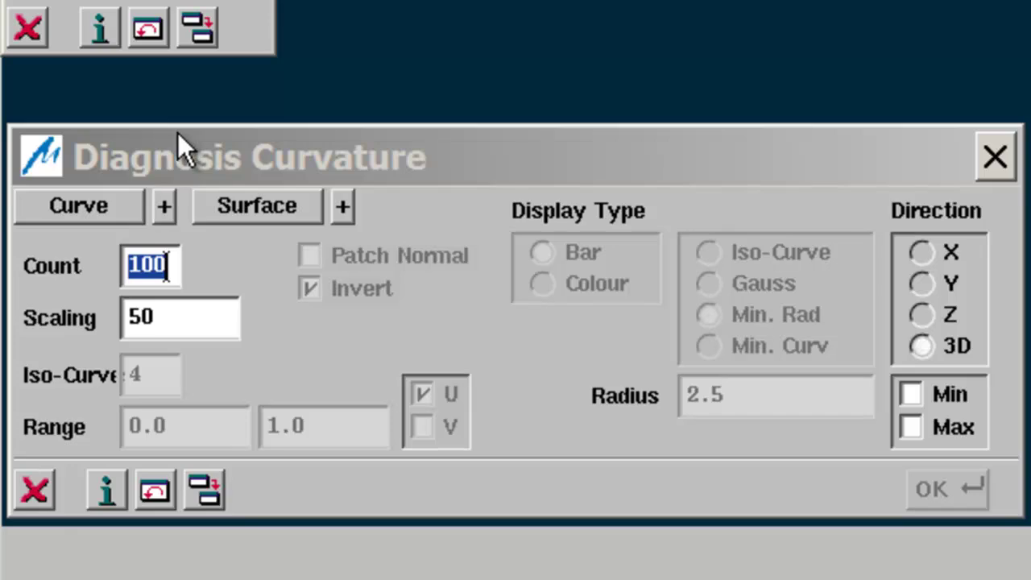
pyautogui.click(134, 209)
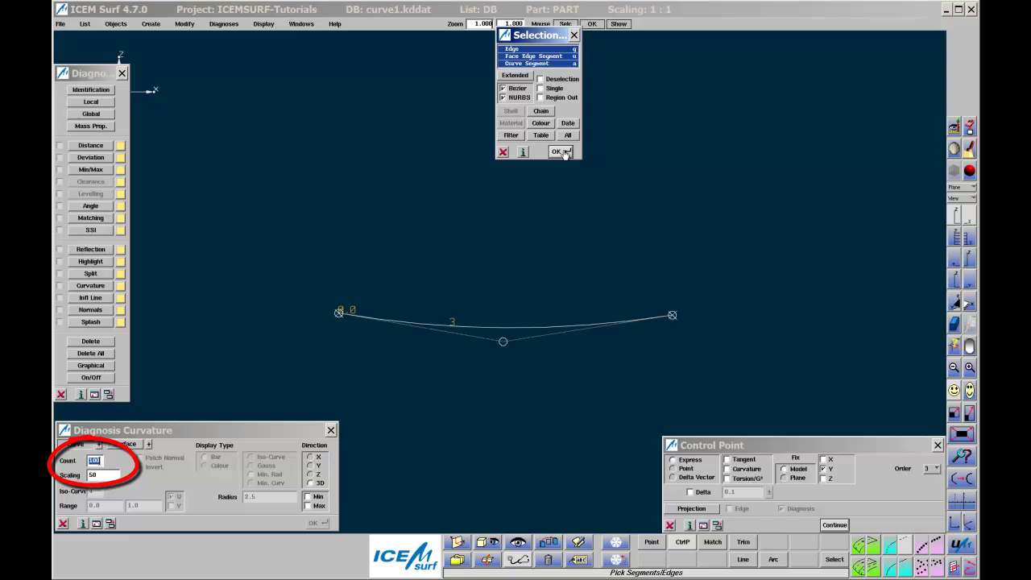
pyautogui.click(558, 151)
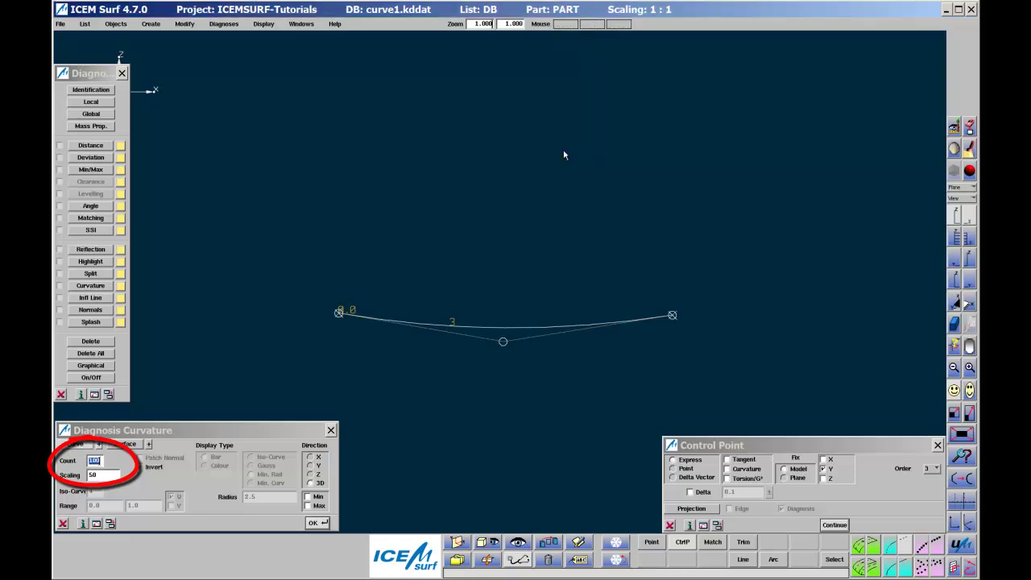
pyautogui.click(315, 523)
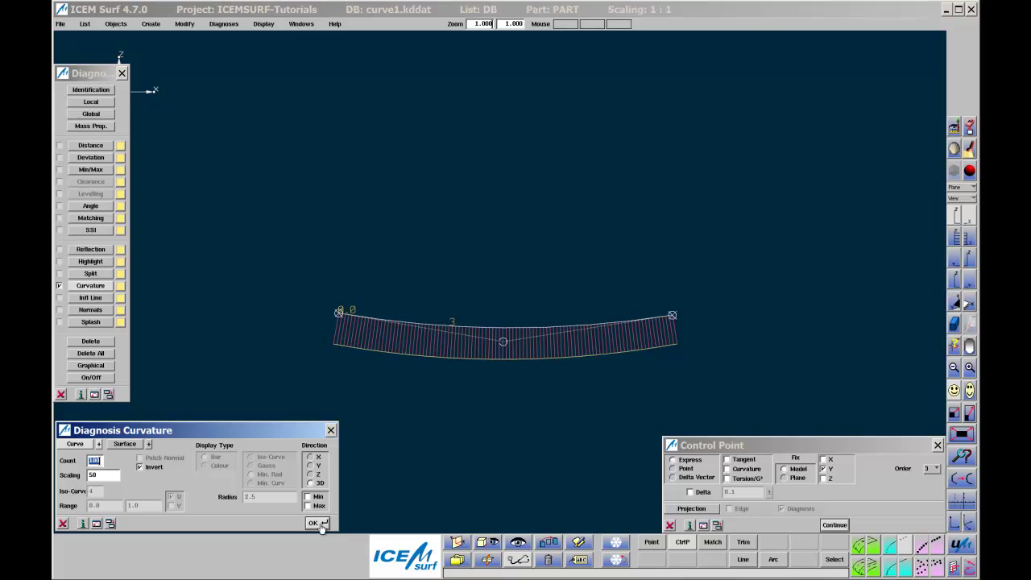
# Step: Turn Invert off, try the Min/Max labels, and apply the comb at count 100, scaling 50
pyautogui.click(160, 472)
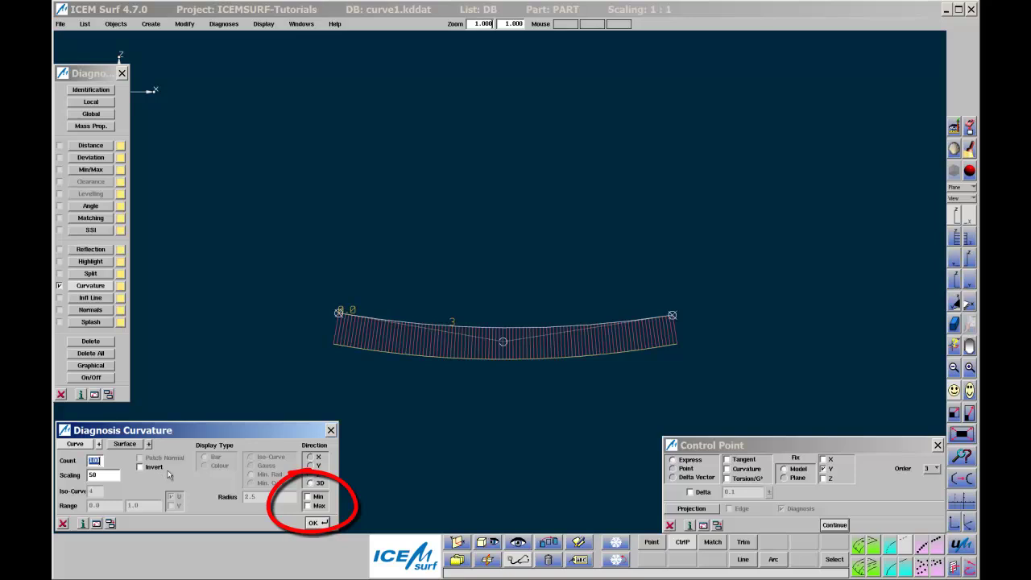
pyautogui.click(317, 499)
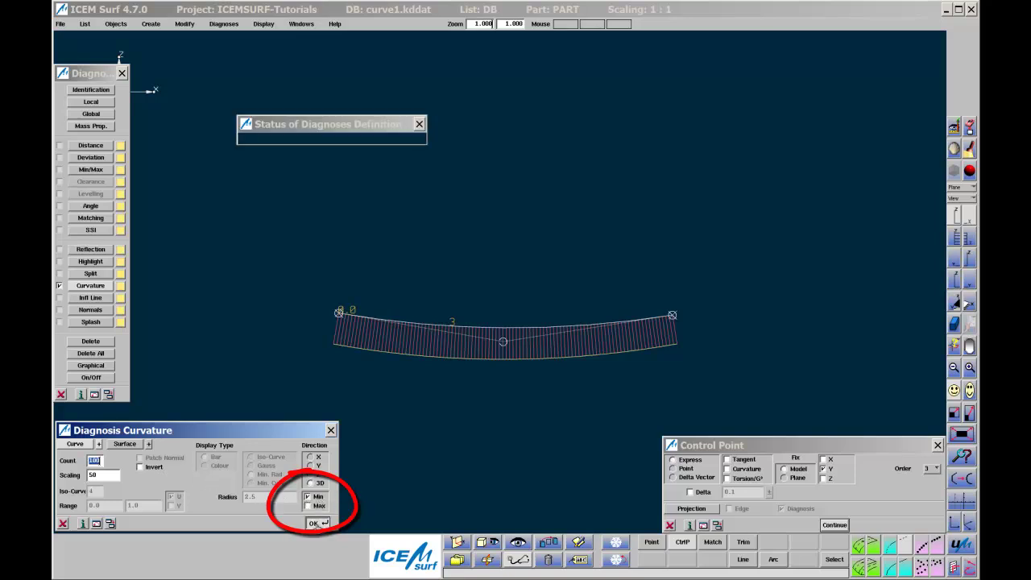
pyautogui.click(308, 506)
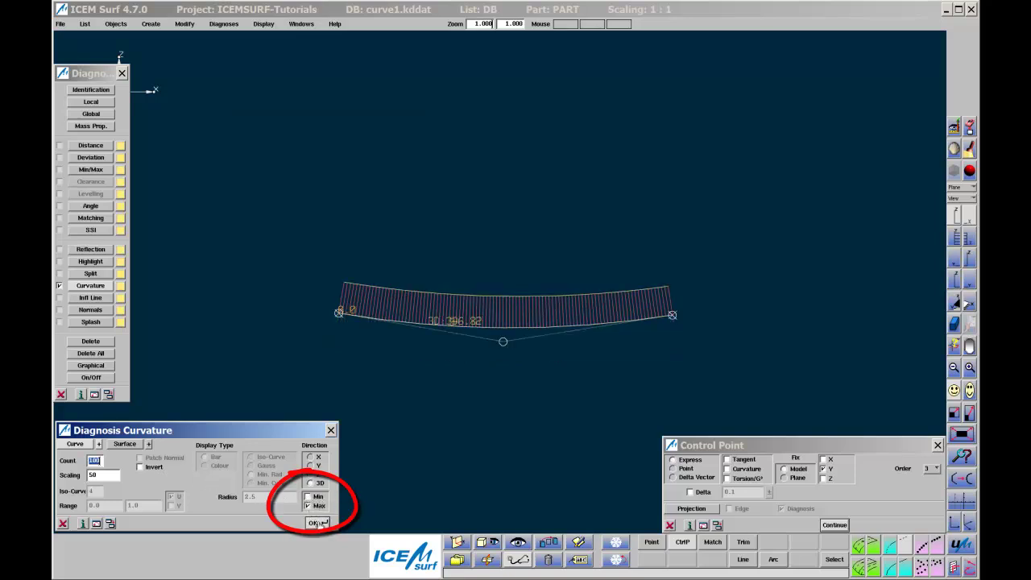
pyautogui.click(318, 507)
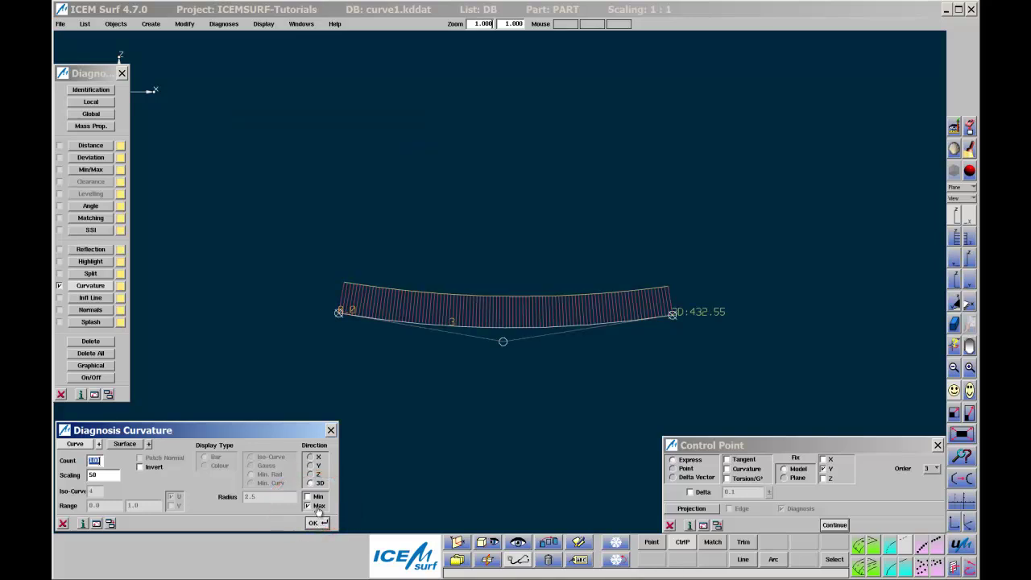
pyautogui.click(318, 524)
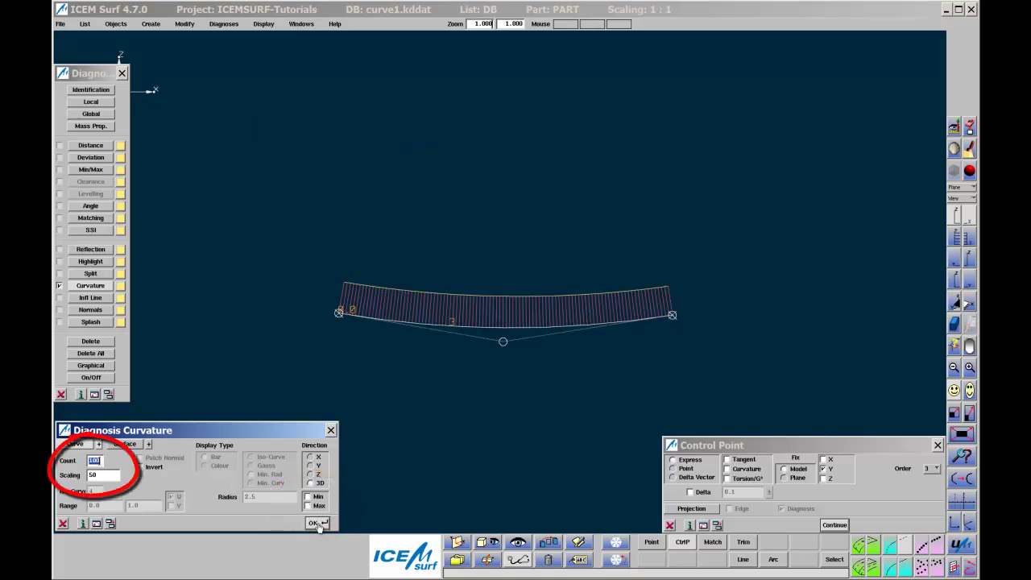
# Step: Set the comb count to 50 and the scaling to 60
pyautogui.write('50')
pyautogui.press('Return')
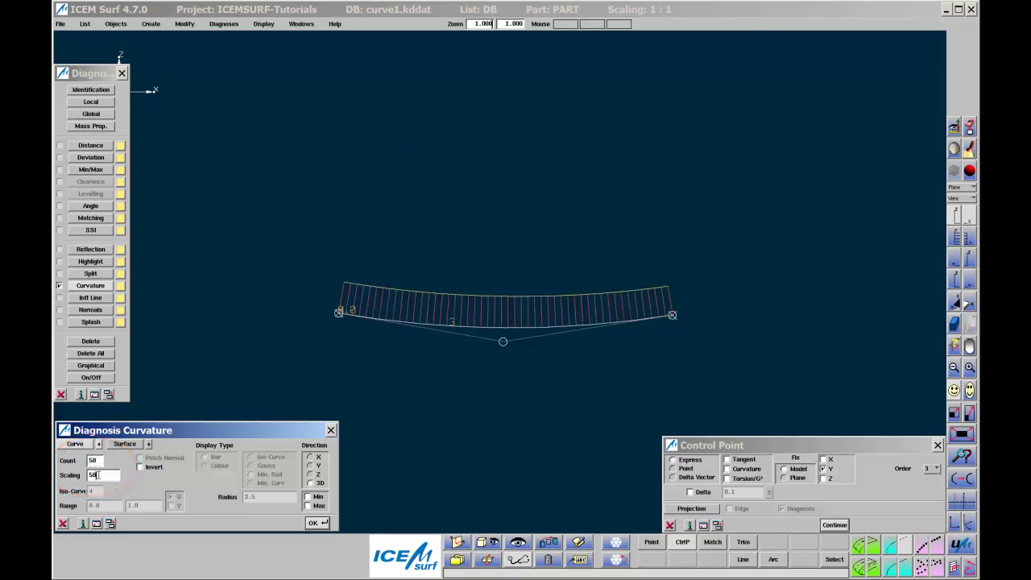
pyautogui.doubleClick(92, 475)
pyautogui.write('60')
pyautogui.press('Return')
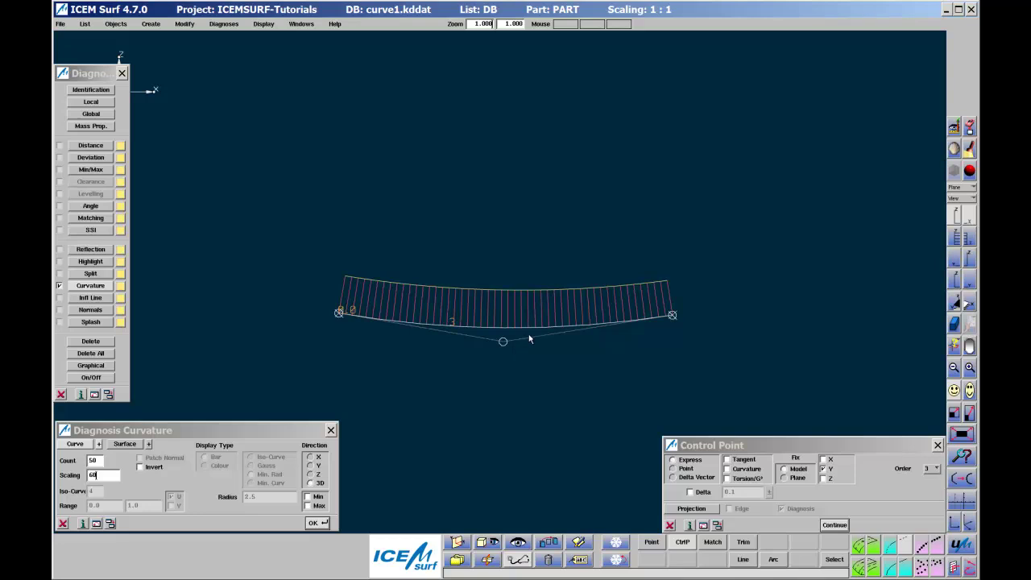
# Step: Switch Diagnosis Parameter to plot curvature values and invert the comb below the arc
pyautogui.click(232, 24)
pyautogui.click(225, 61)
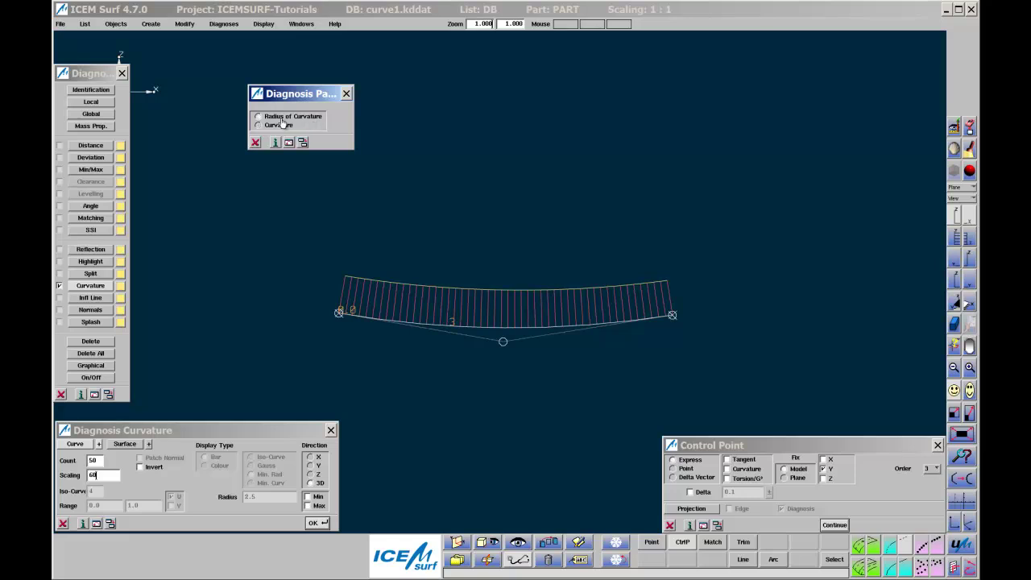
pyautogui.click(318, 523)
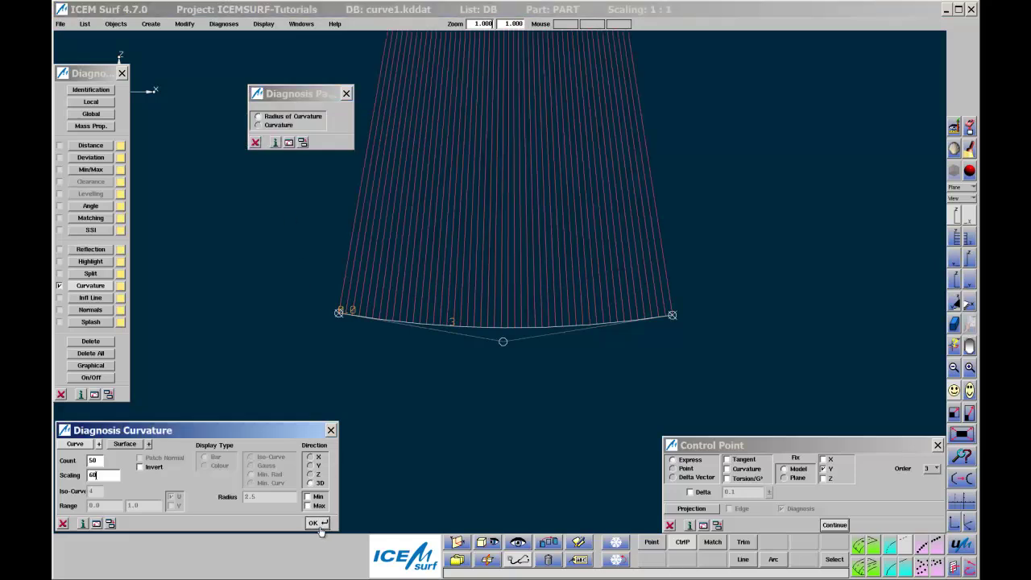
pyautogui.click(275, 127)
pyautogui.click(316, 523)
pyautogui.click(142, 467)
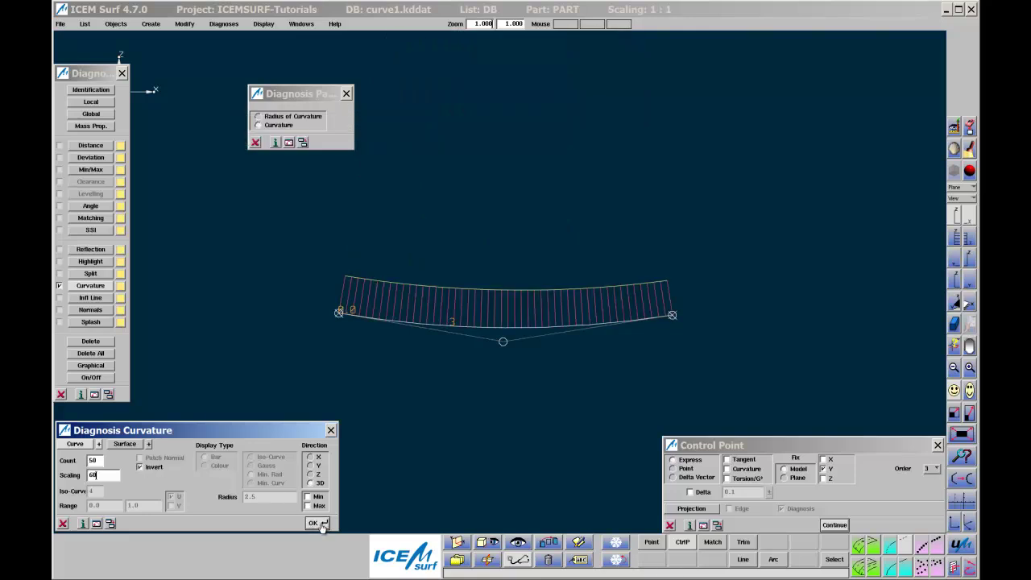
pyautogui.click(316, 523)
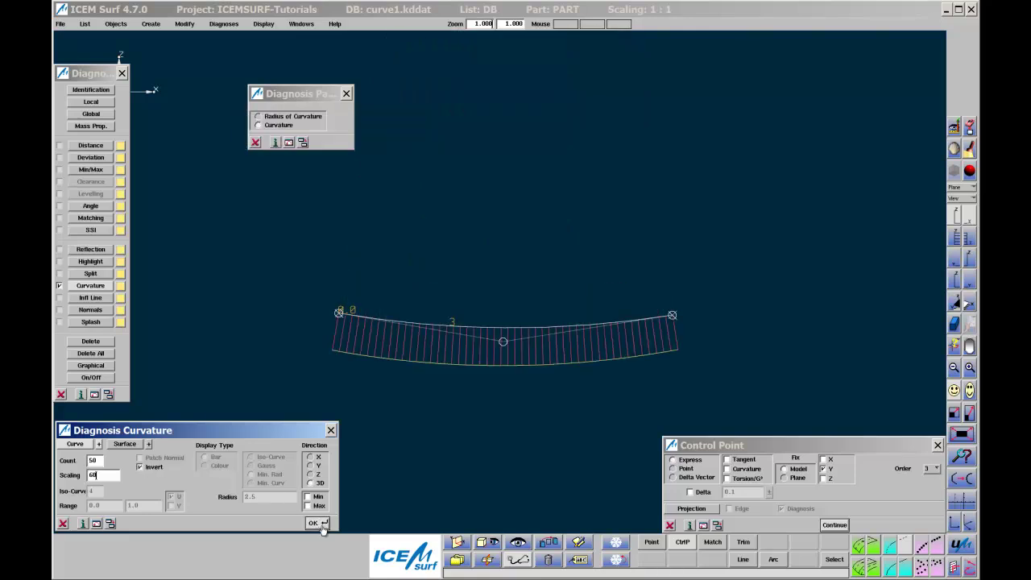
# Step: Move the middle control point higher and slightly right, leaving a gentle arc with a tapering comb
pyautogui.click(835, 525)
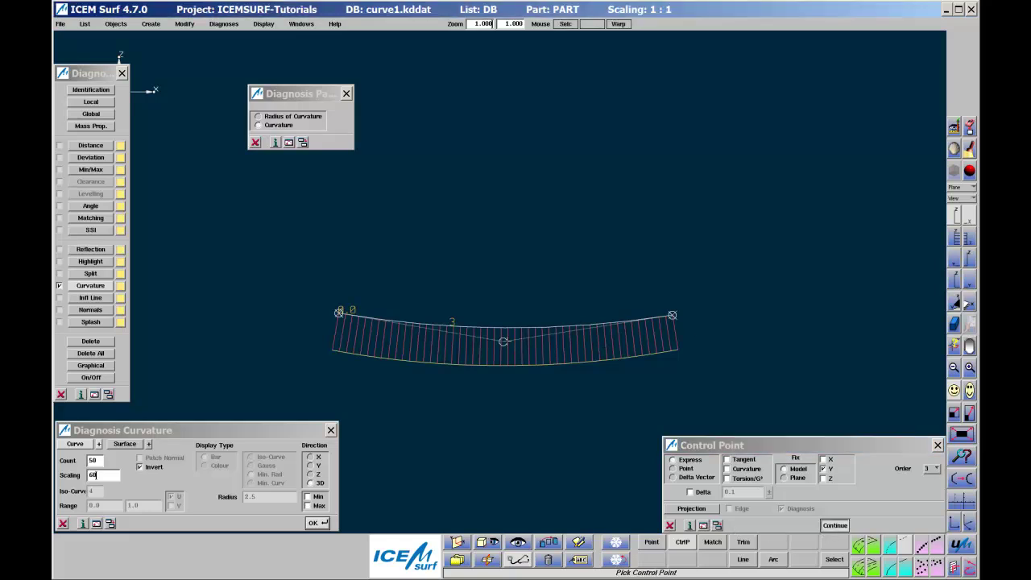
pyautogui.click(503, 342)
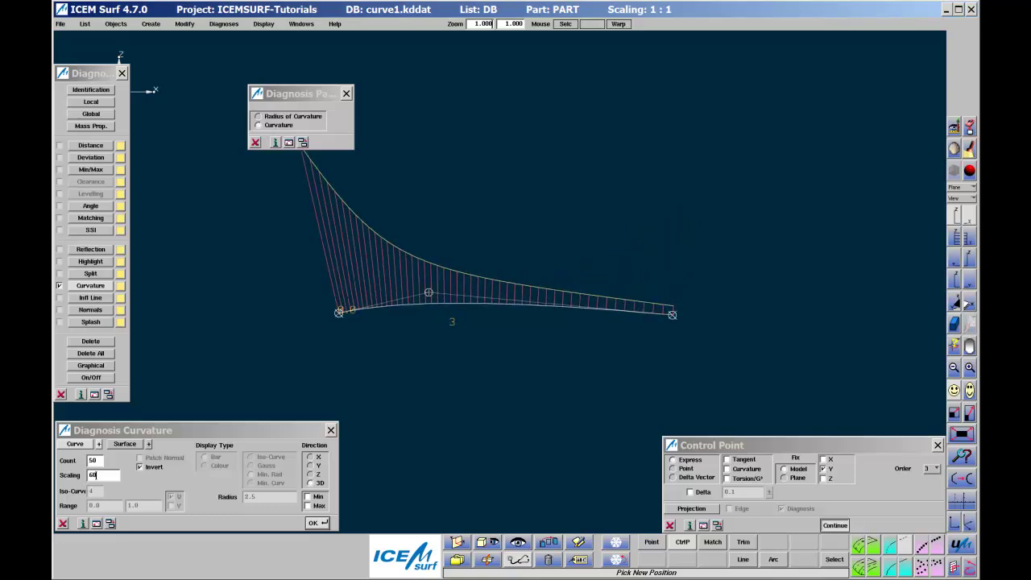
pyautogui.click(428, 292)
pyautogui.moveTo(429, 292); pyautogui.dragTo(484, 295)
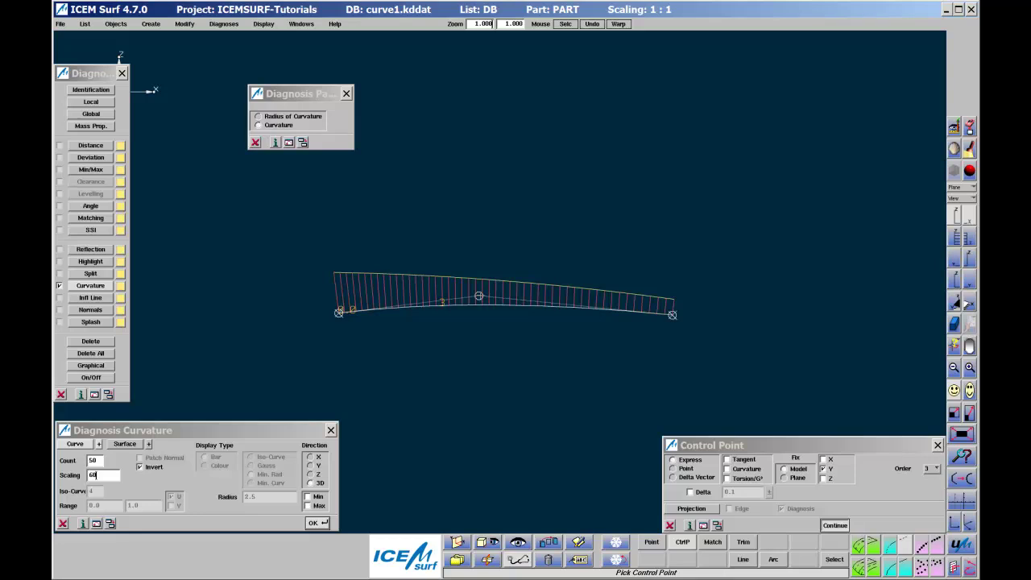
# Step: Raise the curve order and pull two interior control points downward, deepening the curve
pyautogui.press('+')
pyautogui.moveTo(433, 302); pyautogui.dragTo(431, 323)
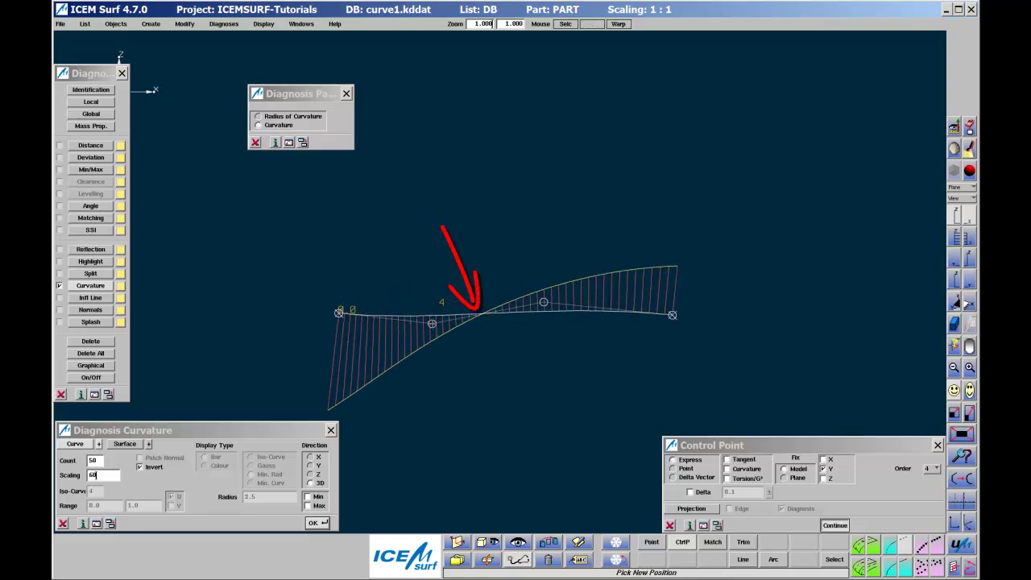
pyautogui.click(431, 323)
pyautogui.press('+')
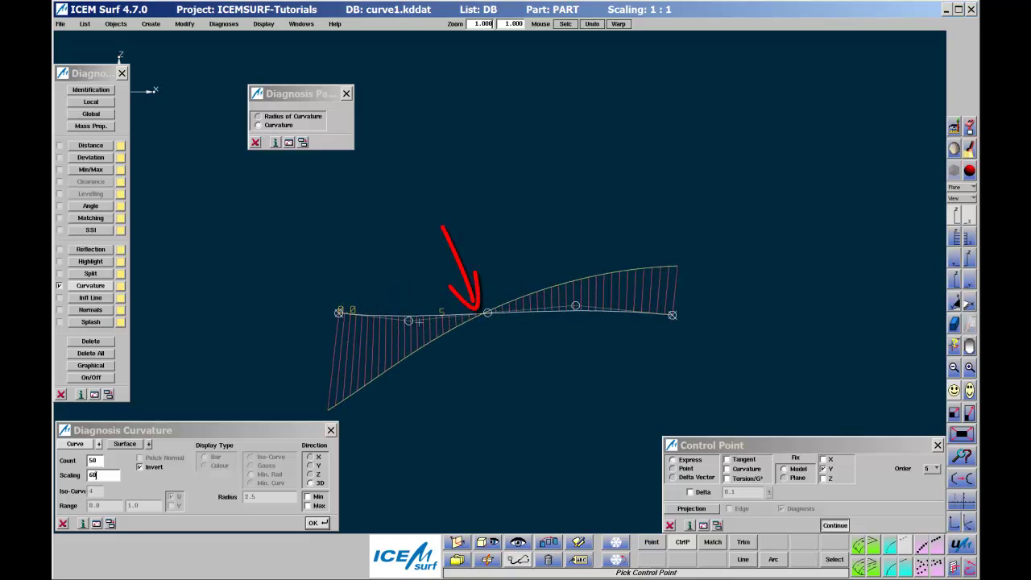
pyautogui.moveTo(488, 311); pyautogui.dragTo(492, 330)
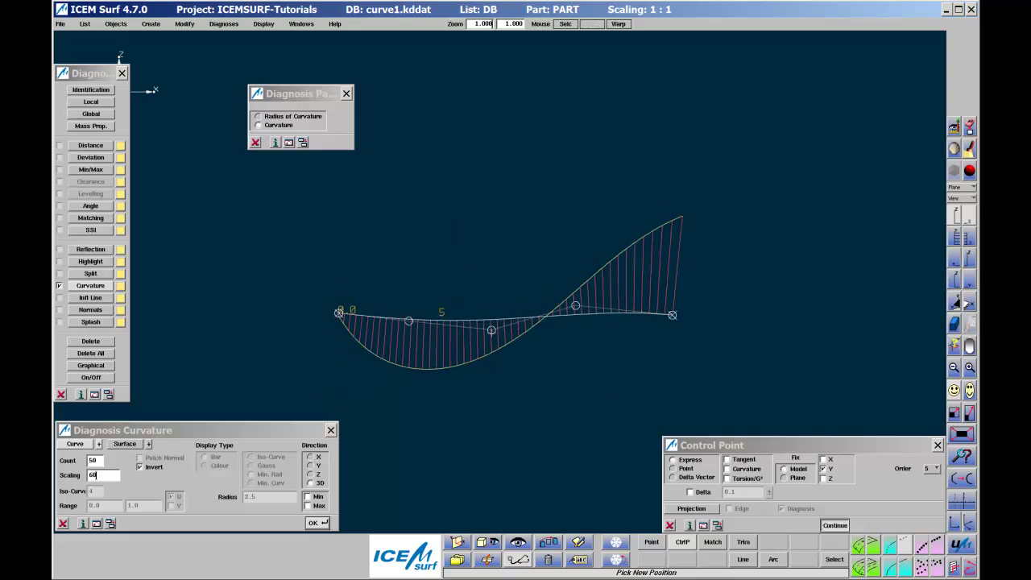
pyautogui.click(492, 349)
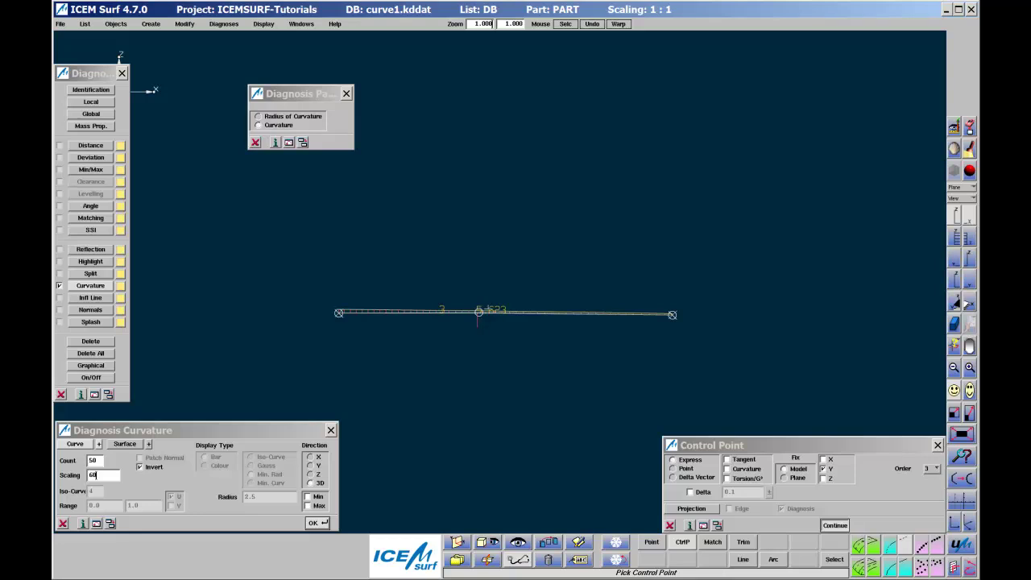
# Step: At order 4, shift the middle control point up-left and fine-tune the interior points
pyautogui.moveTo(478, 311); pyautogui.dragTo(405, 299)
pyautogui.press('+')
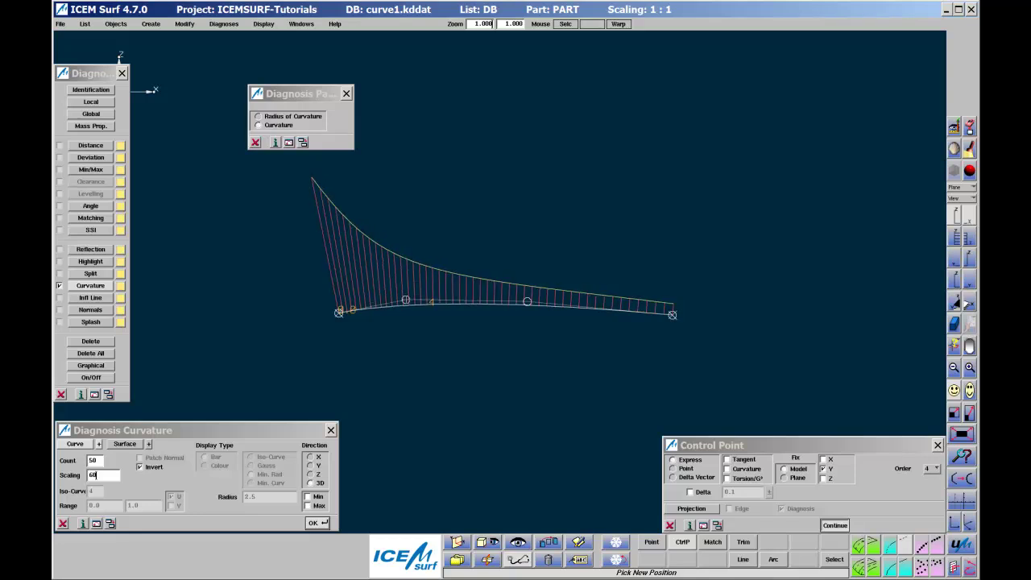
pyautogui.moveTo(339, 313); pyautogui.dragTo(338, 310)
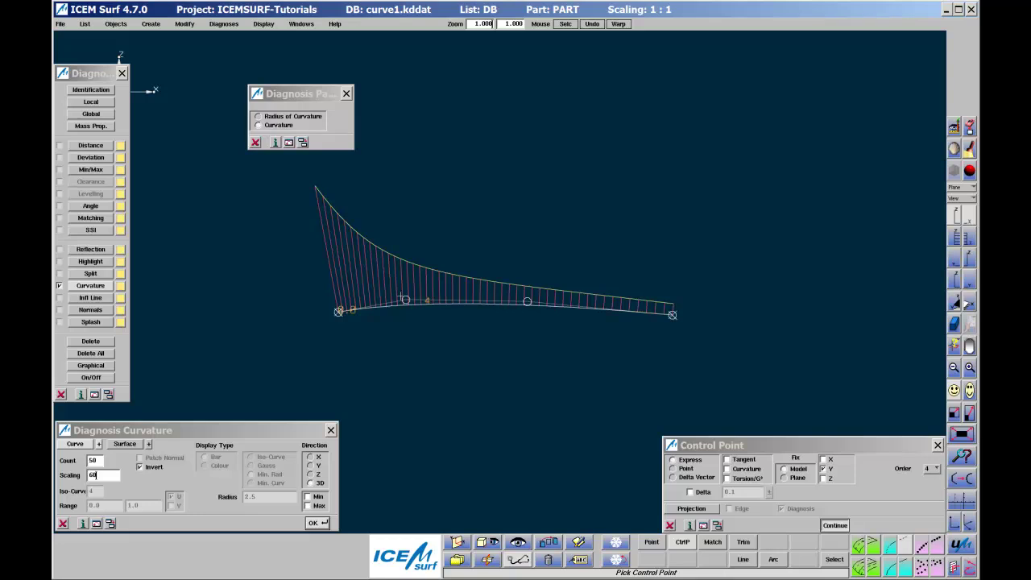
pyautogui.moveTo(405, 299)
pyautogui.mouseDown()
pyautogui.moveTo(404, 310)
pyautogui.moveTo(402, 299)
pyautogui.mouseUp()
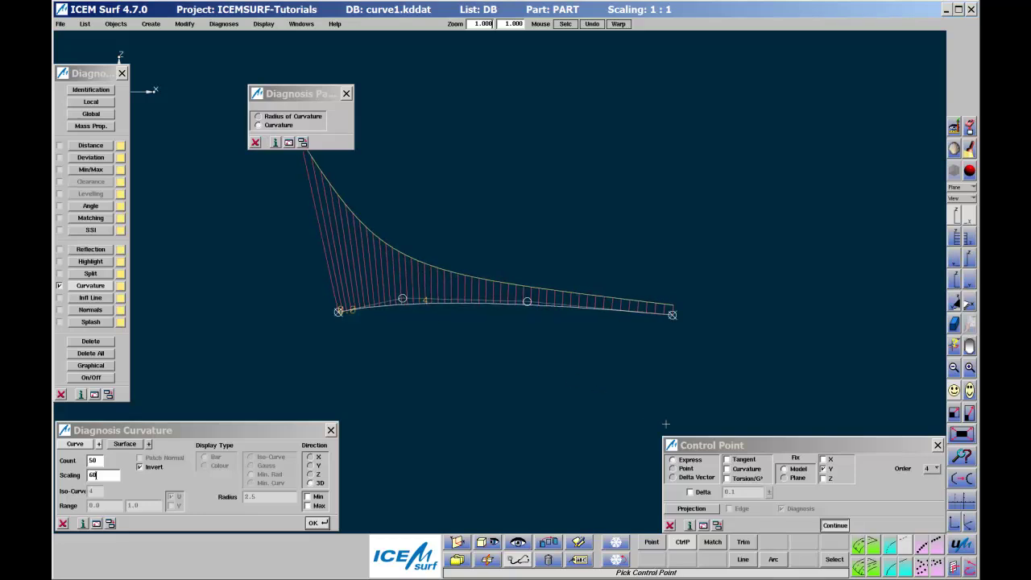
# Step: With end tangent held, adjust the interior control points, then release tangent and raise one point
pyautogui.click(747, 461)
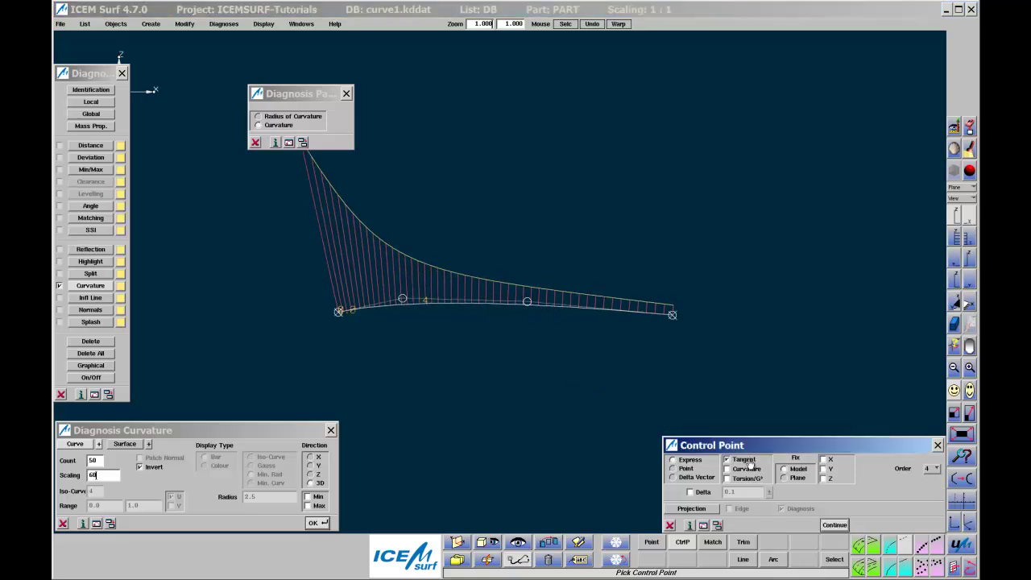
pyautogui.moveTo(338, 311); pyautogui.dragTo(331, 313)
pyautogui.moveTo(390, 298)
pyautogui.mouseDown()
pyautogui.moveTo(417, 295)
pyautogui.moveTo(404, 297)
pyautogui.mouseUp()
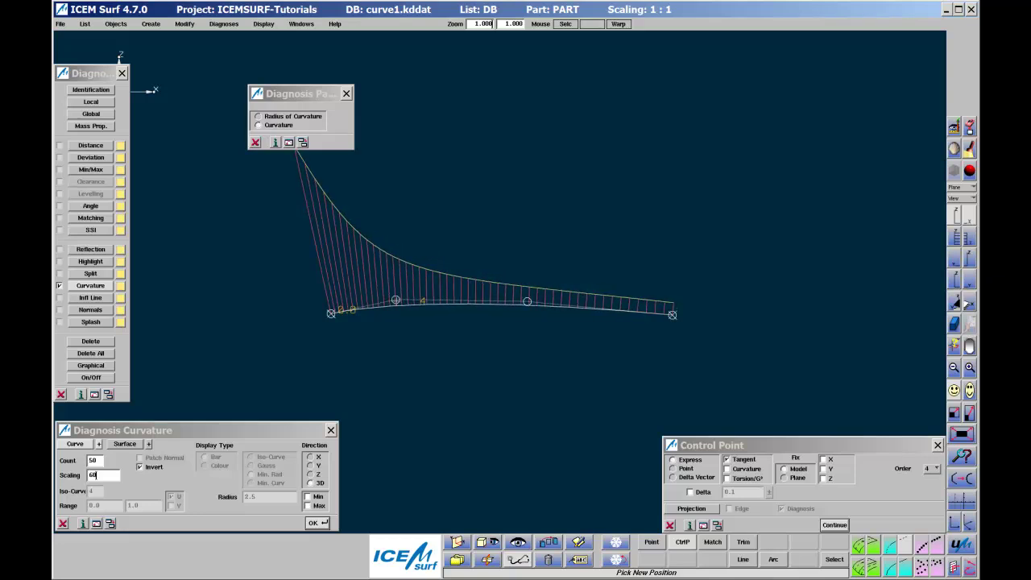
pyautogui.moveTo(396, 300); pyautogui.dragTo(398, 299)
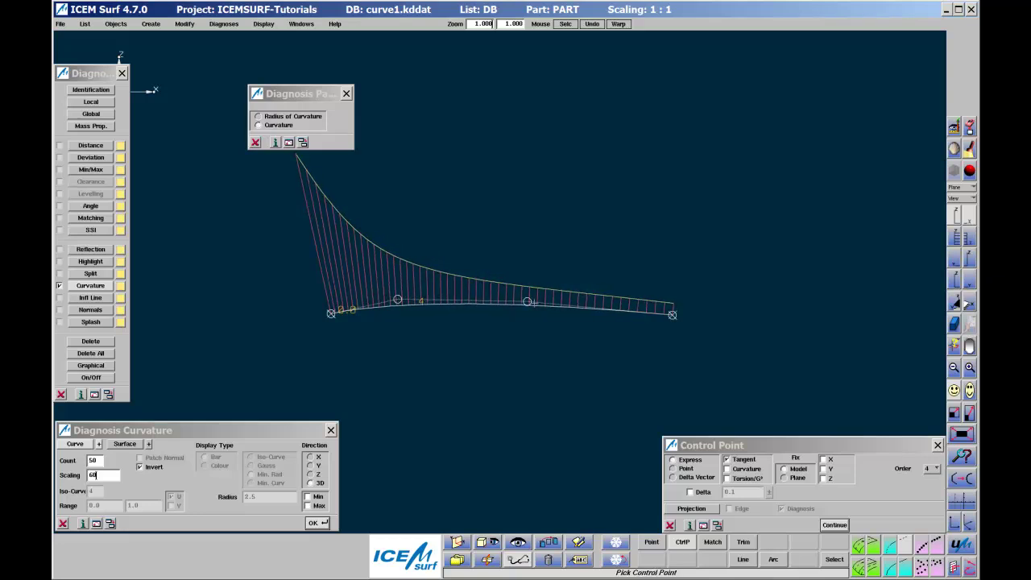
pyautogui.moveTo(534, 304)
pyautogui.mouseDown()
pyautogui.moveTo(626, 317)
pyautogui.moveTo(539, 311)
pyautogui.mouseUp()
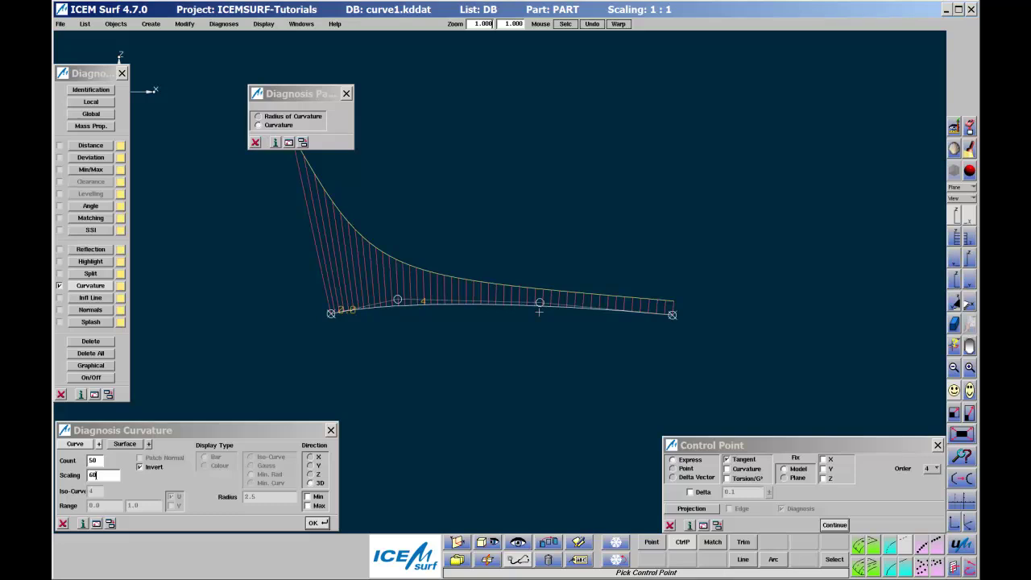
pyautogui.click(727, 459)
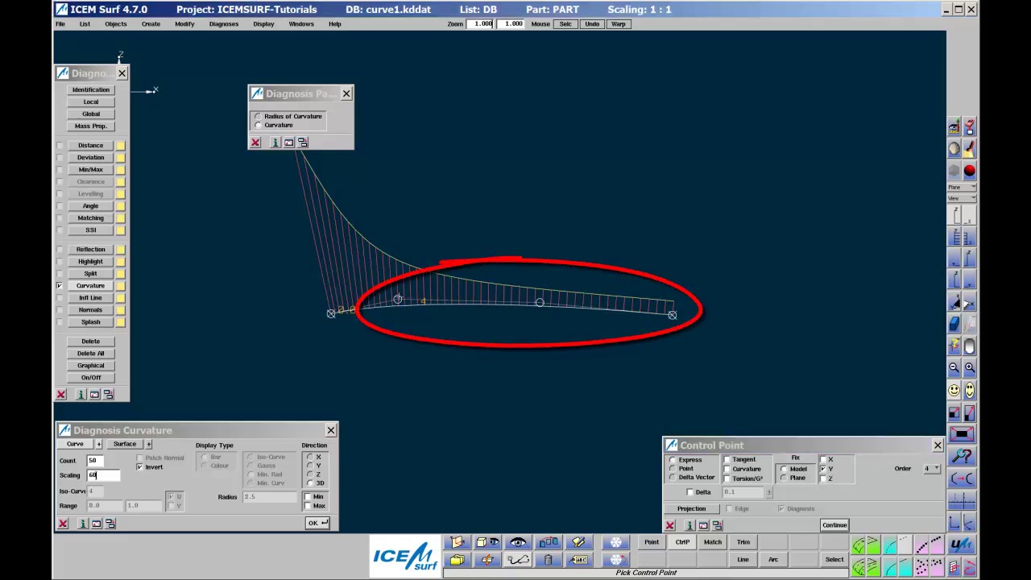
pyautogui.moveTo(398, 299); pyautogui.dragTo(398, 290)
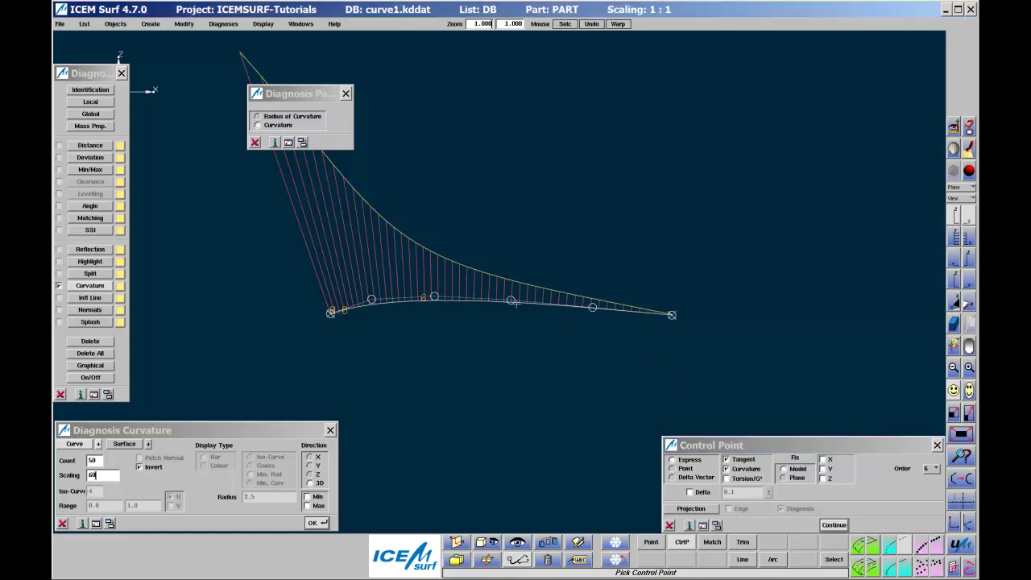
# Step: Move one control point of the order-6 curve to the right with tangent and curvature held
pyautogui.moveTo(516, 302); pyautogui.dragTo(575, 305)
# Step: Set order 8 with torsion held, close Diagnosis Parameter, and move a control point down-left
pyautogui.scroll(2, 575, 305)
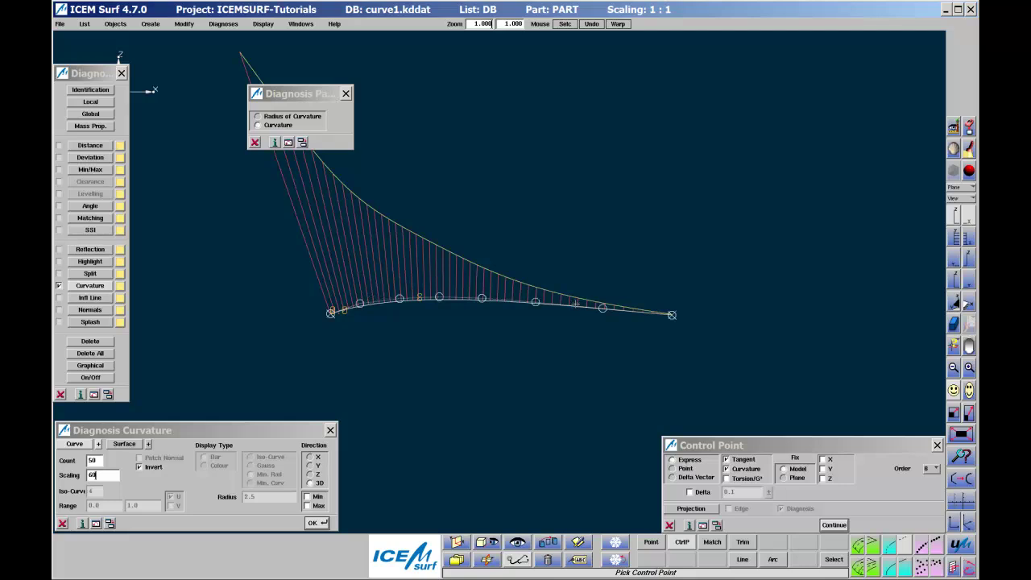
pyautogui.click(727, 478)
pyautogui.click(345, 96)
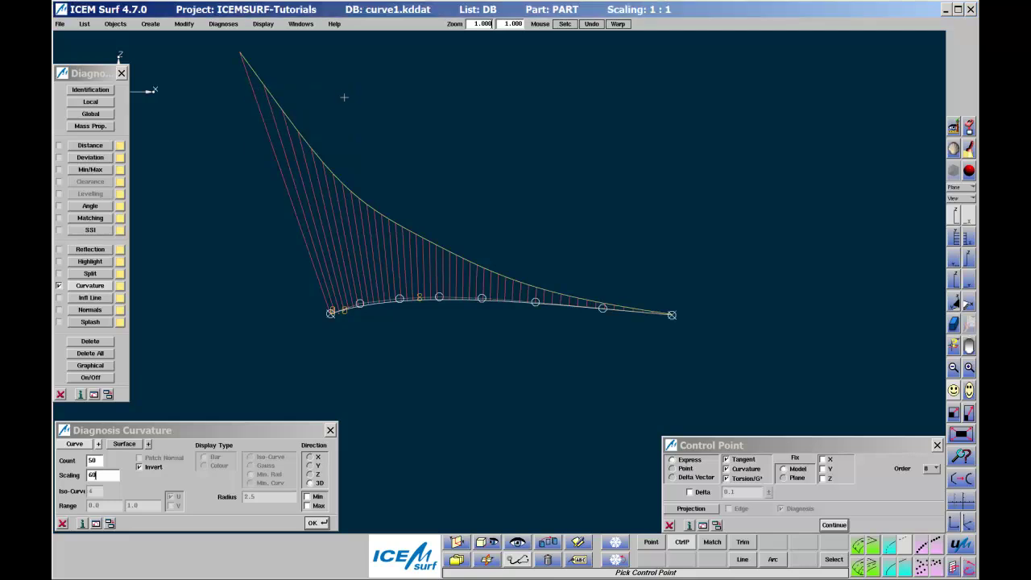
pyautogui.click(362, 308)
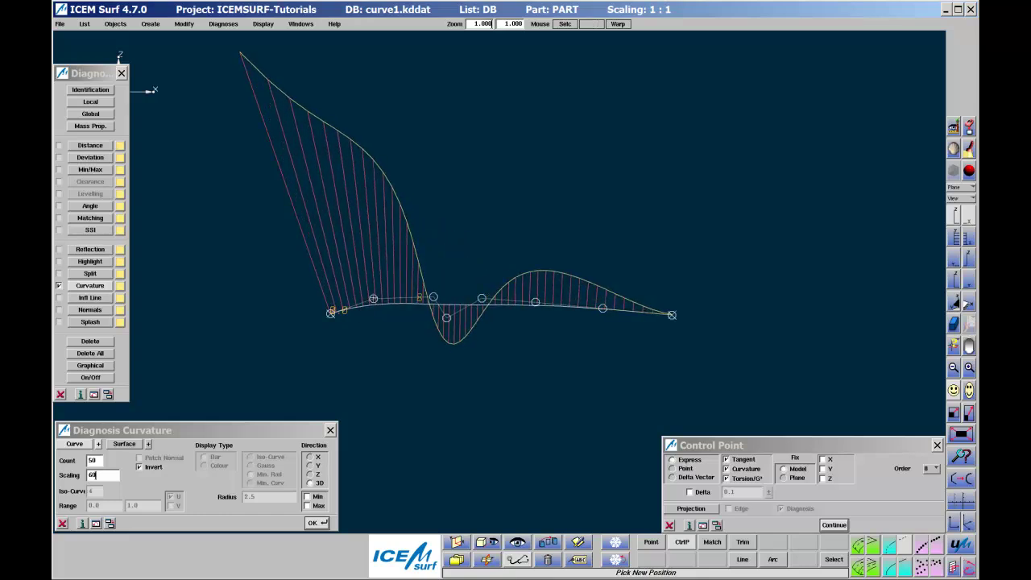
pyautogui.click(342, 330)
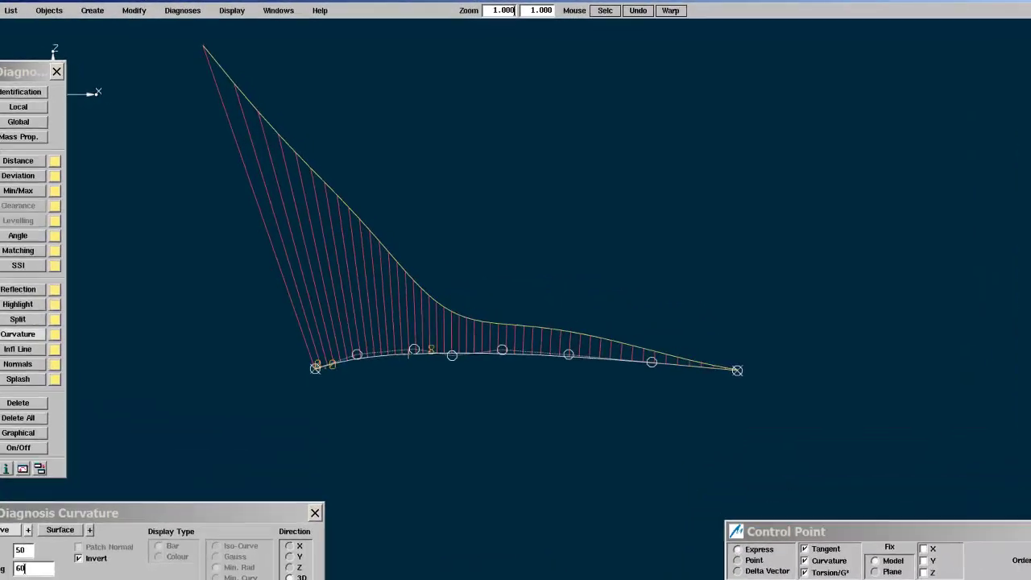